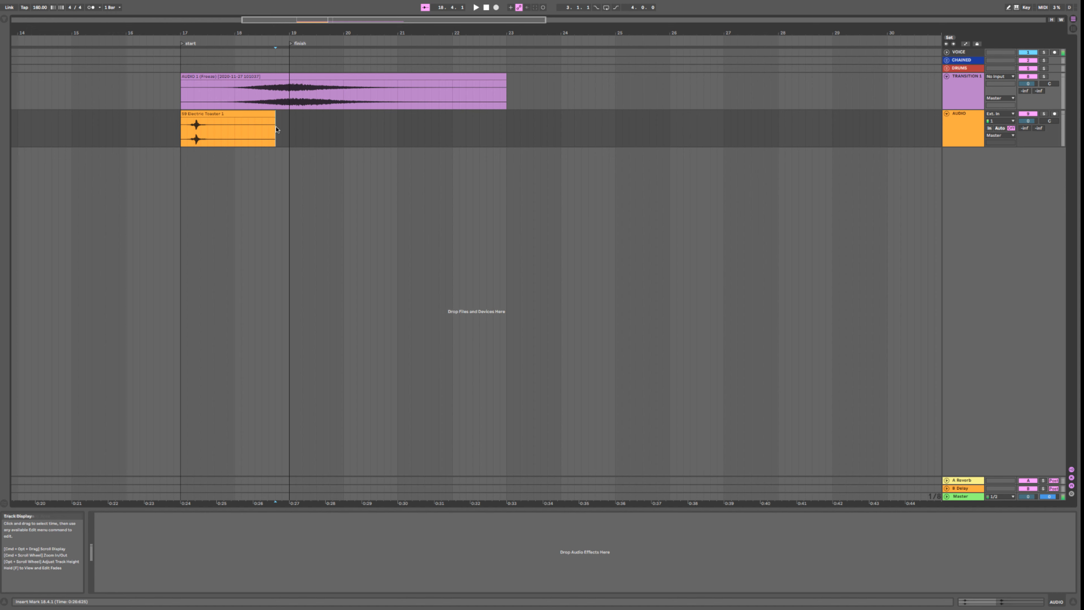
Step: Solo the AUDIO track and play back the Electric Toaster 1 clip, ending with the solo off
left_click(248, 125)
left_click(1044, 114)
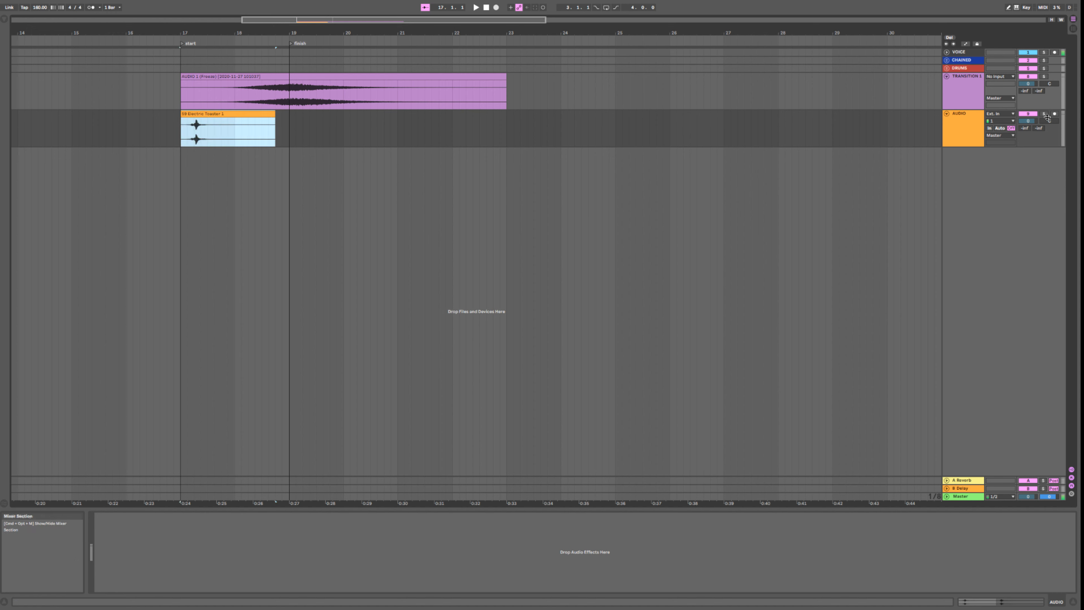
key("space")
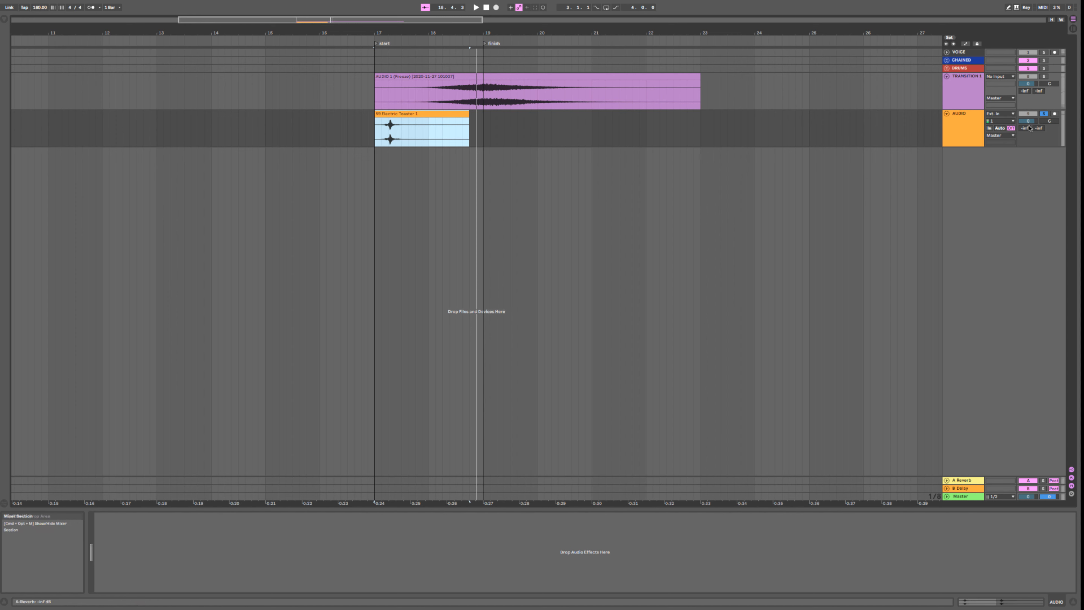
left_click(407, 186)
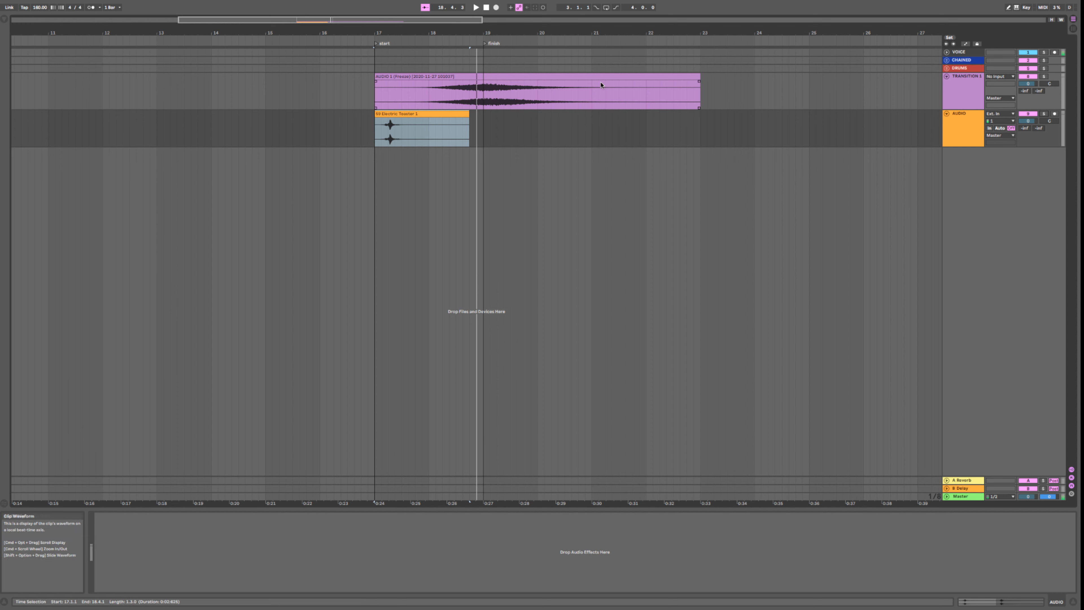
Step: Solo the TRANSITION 1 track and play back its frozen audio clip from the start marker
left_click(480, 75)
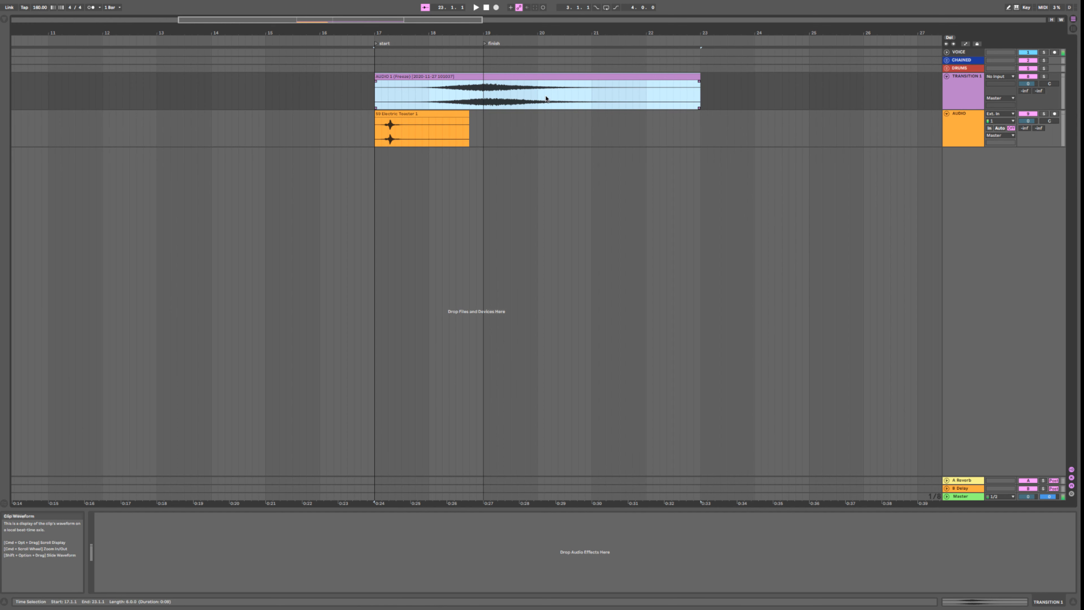
key("s")
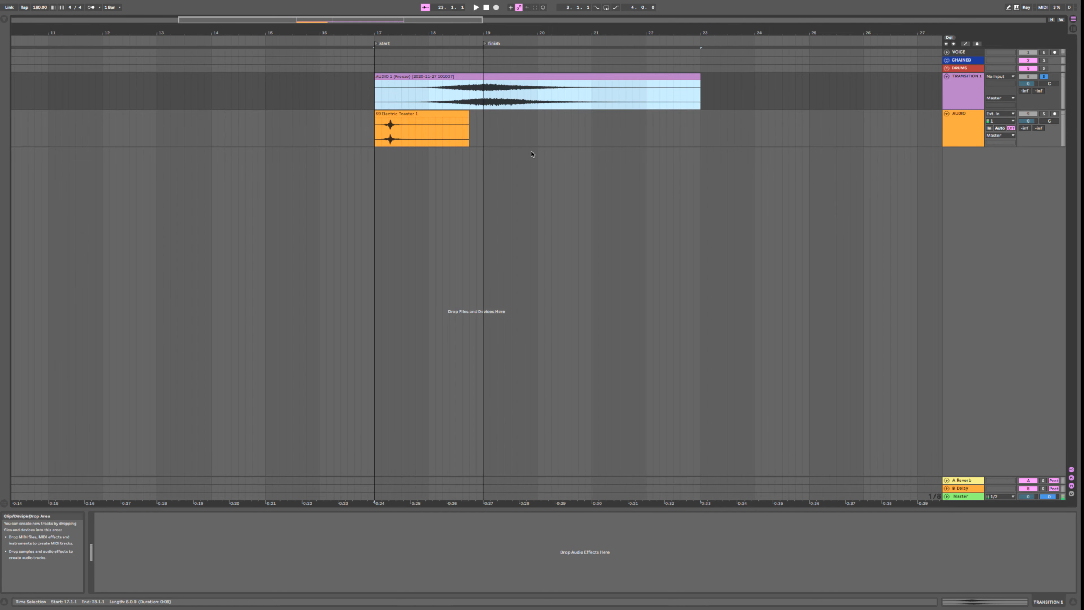
key("space")
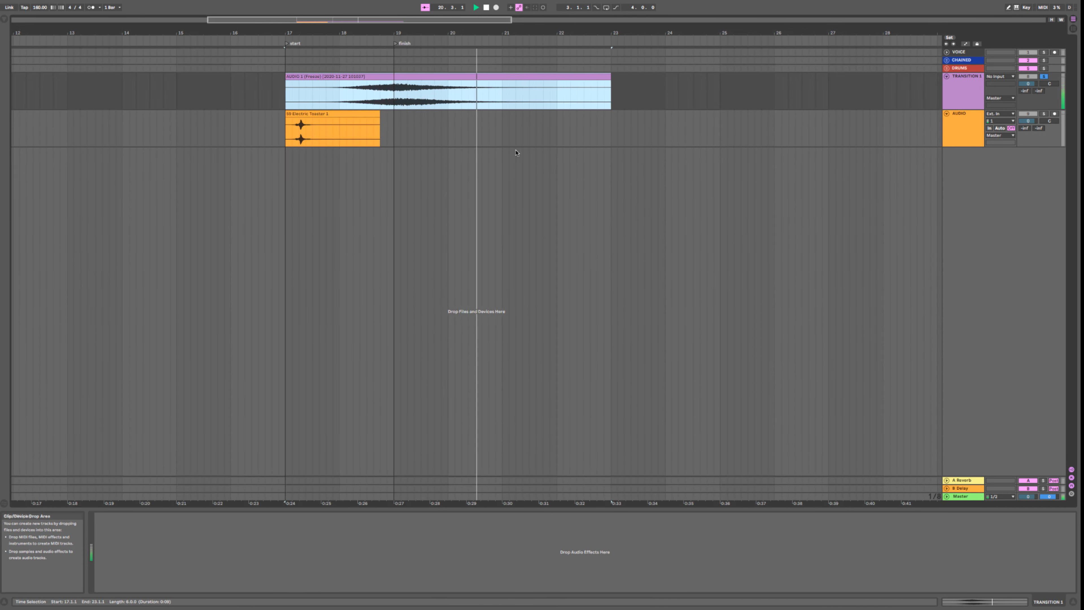
key("space")
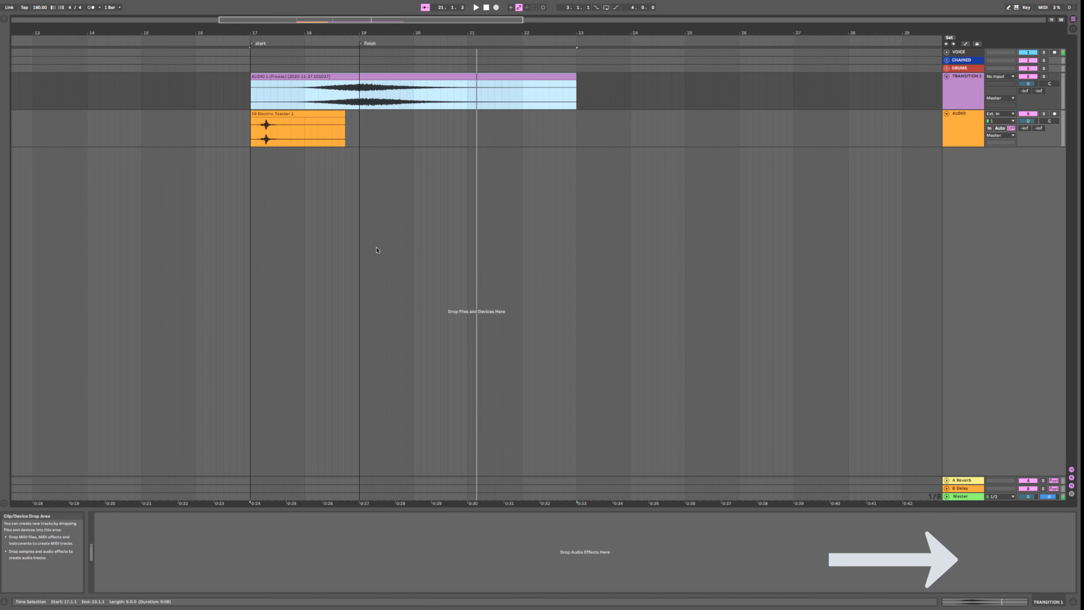
Step: Show the browser and deactivate the TRANSITION 1 track
key("super+alt+b")
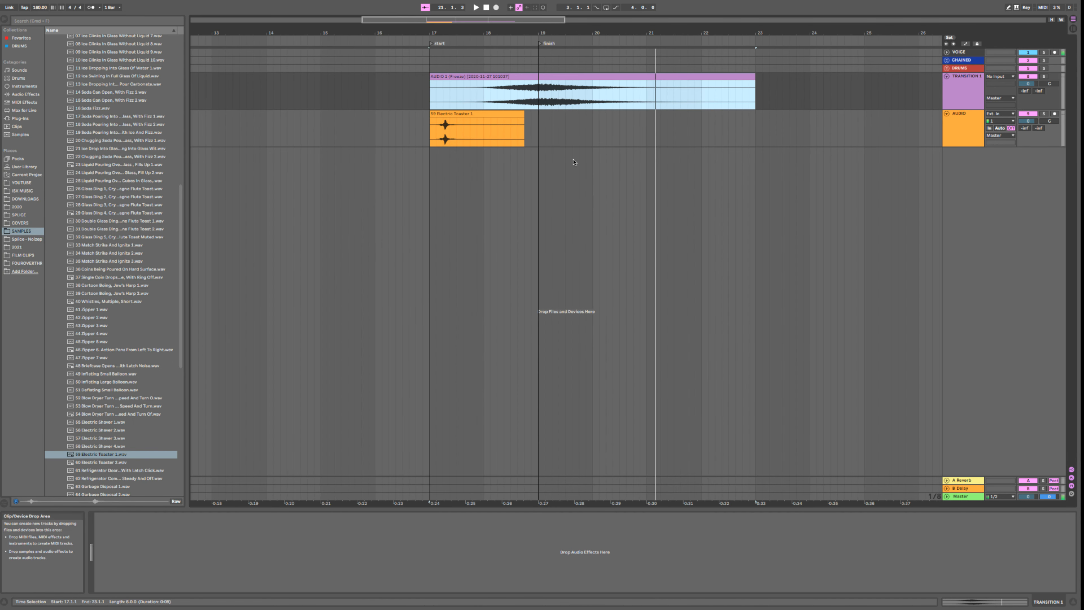
left_click(1026, 77)
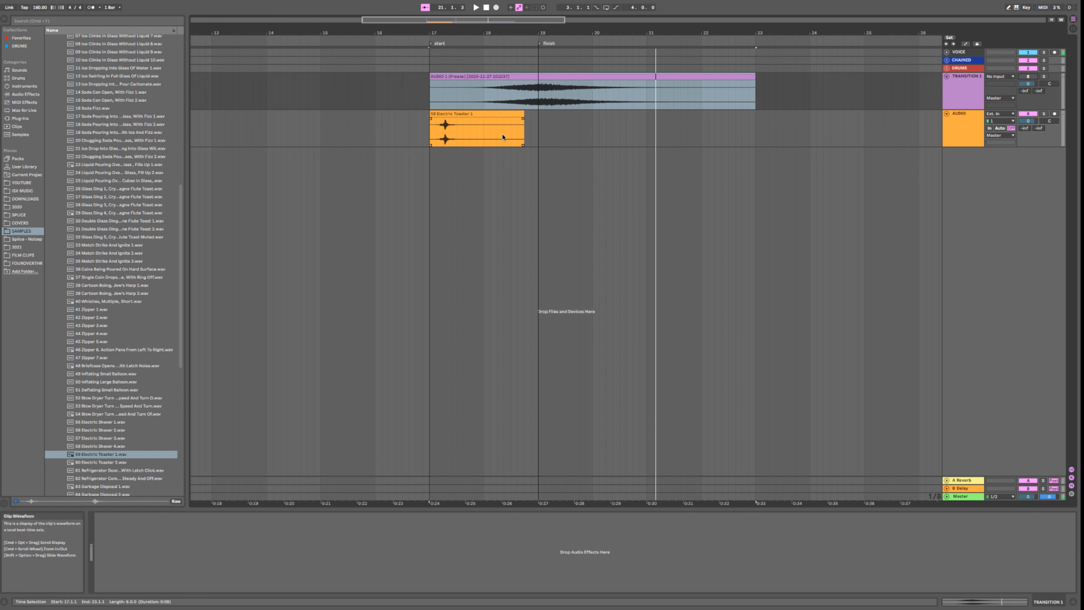
Step: Trim the silence before the toaster clip's hit, align the clip with the start marker, and add a long fade-out across its tail
left_click_drag(430, 114, 438, 114)
key("space")
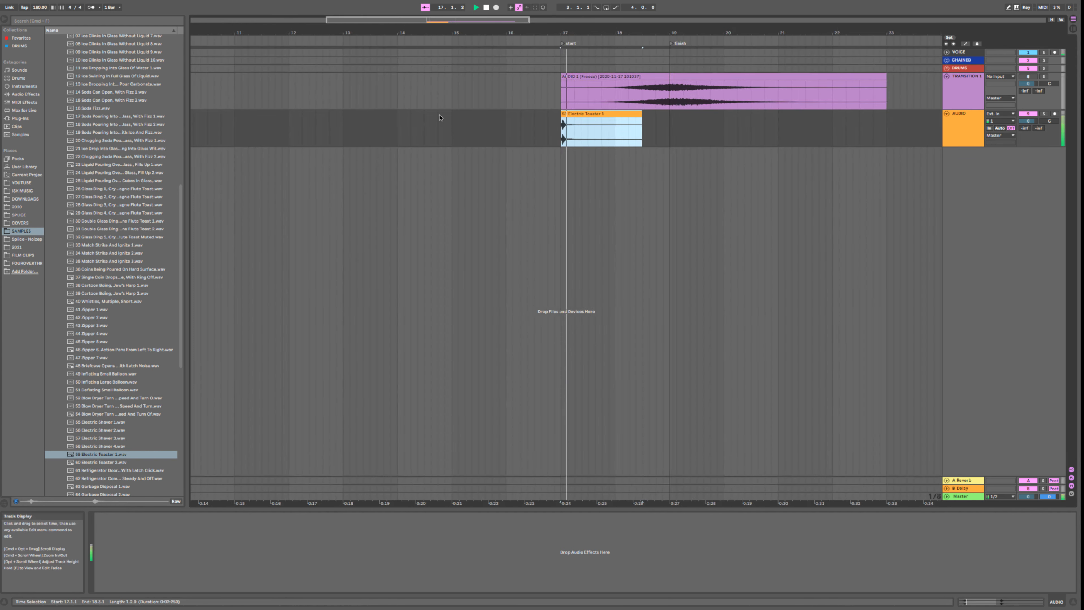
key("space")
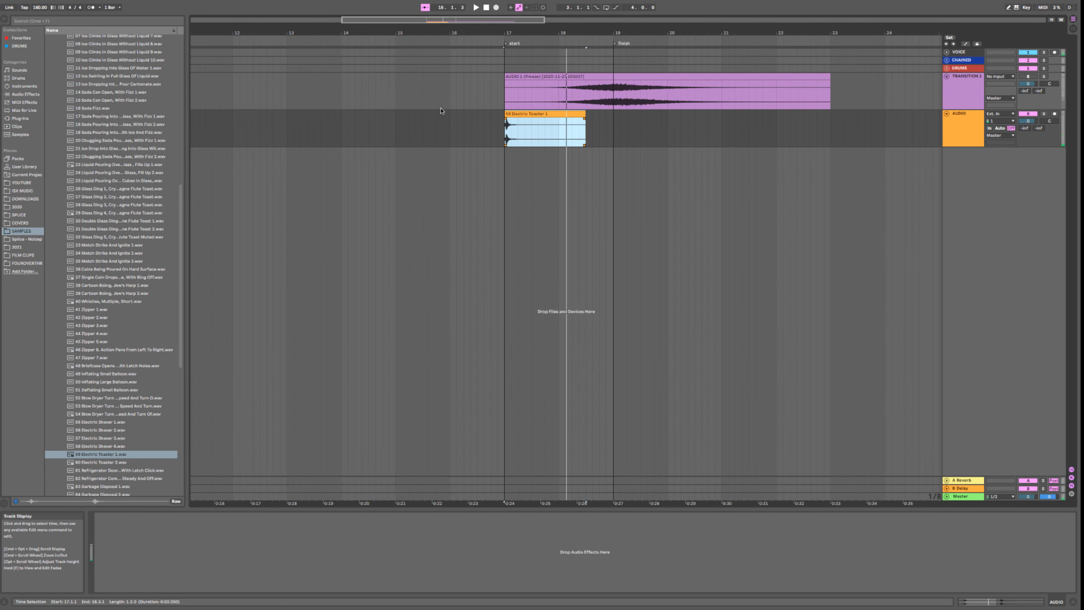
left_click(585, 120)
left_click_drag(585, 120, 523, 118)
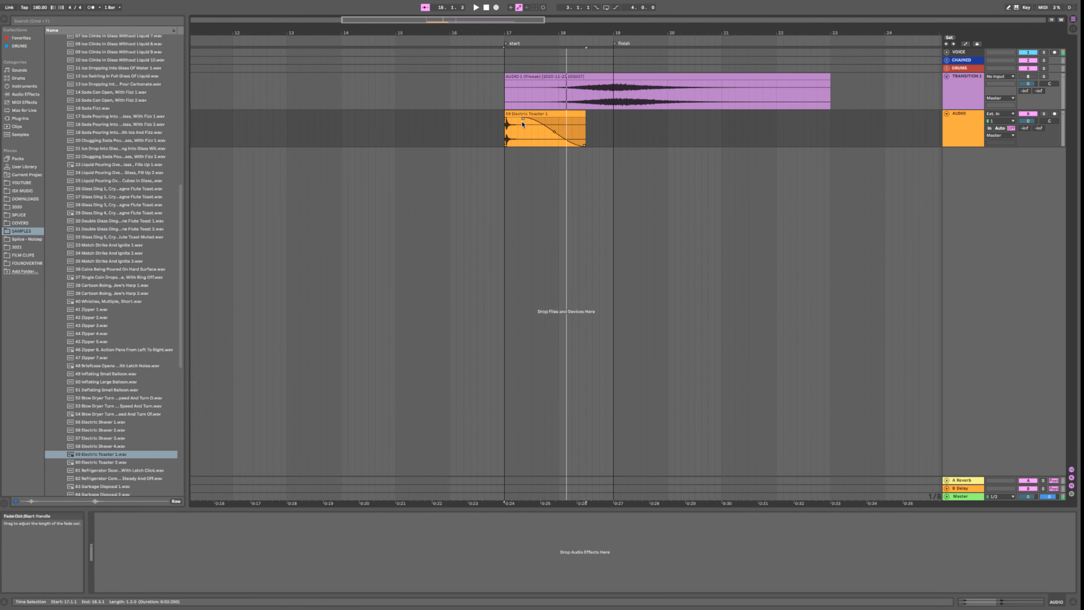
Step: Add a Reverb audio effect to the AUDIO track and place a Delay in front of it
left_click(17, 94)
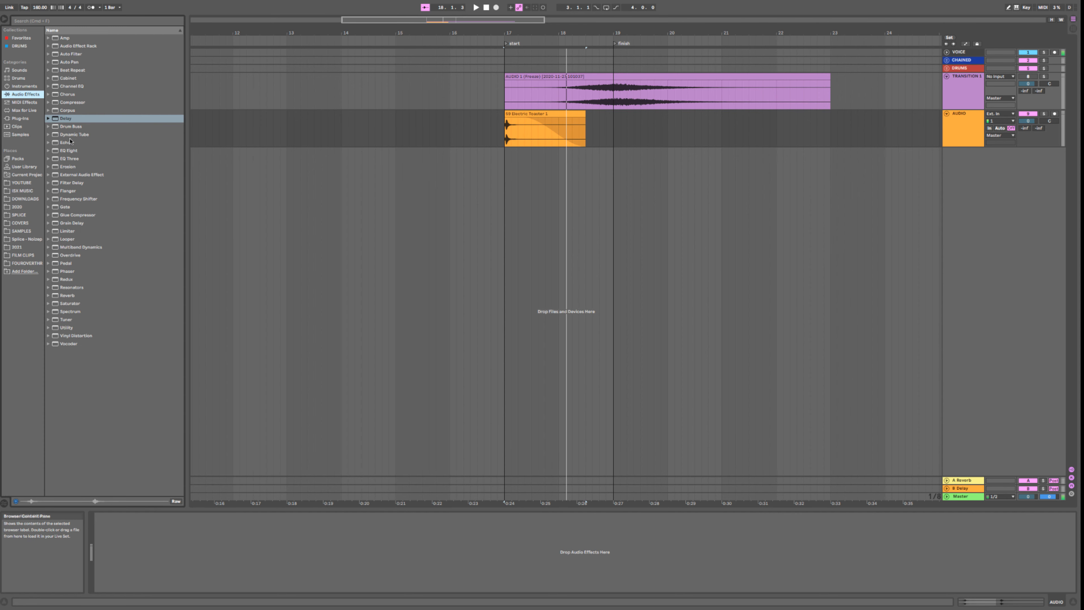
left_click_drag(59, 298, 537, 132)
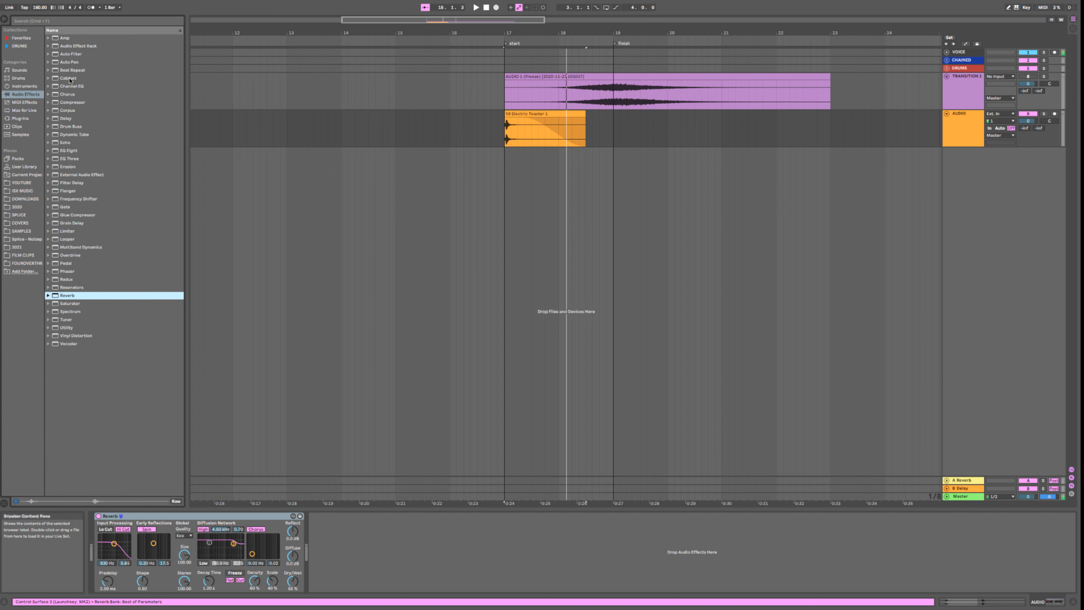
left_click_drag(67, 119, 96, 531)
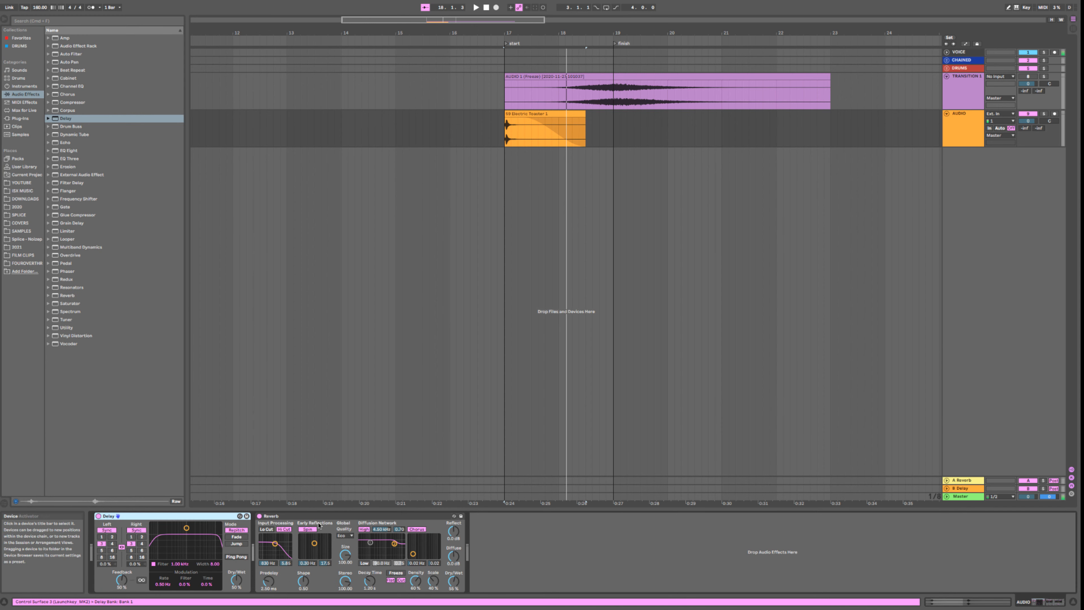
Step: Set the Reverb quality to High and turn off its Hi Cut, Spin, High and Low diffusion filters and Chorus
left_click(349, 536)
left_click(344, 551)
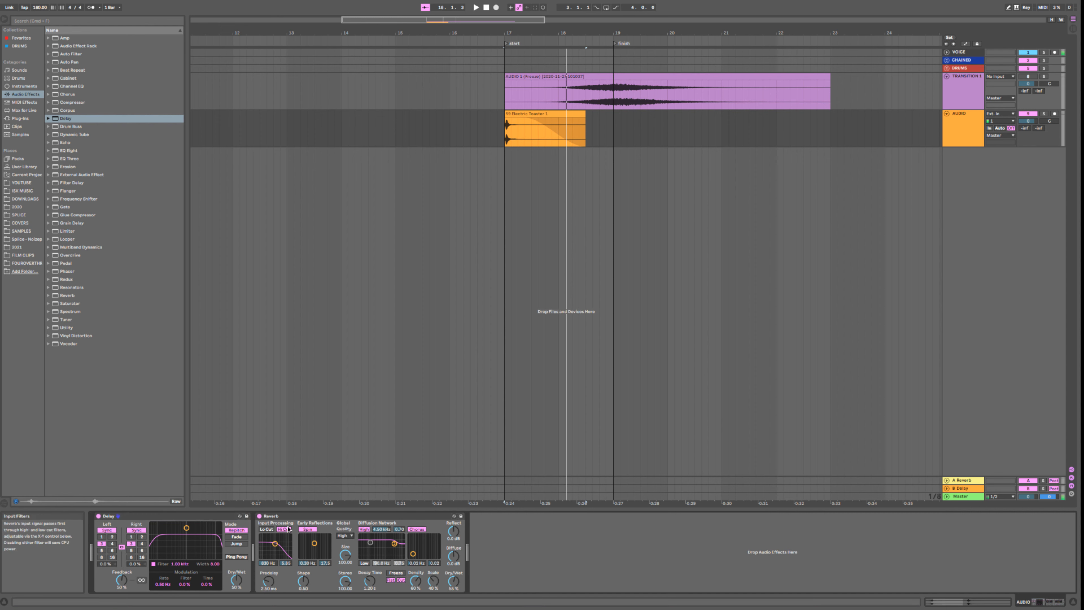
left_click(283, 529)
left_click(301, 530)
left_click(364, 529)
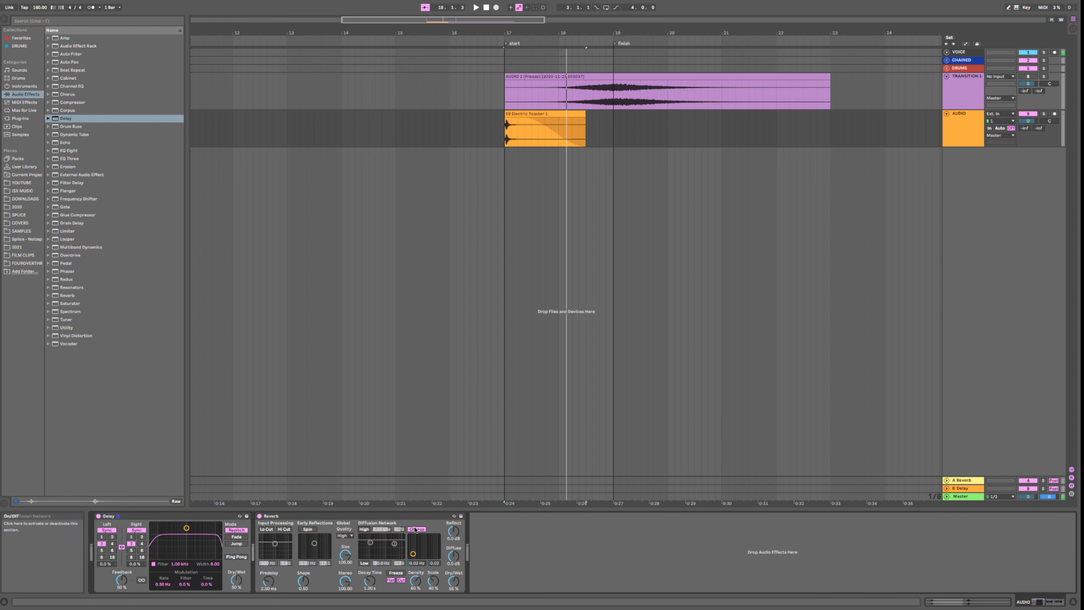
left_click(416, 529)
Step: Set the Reverb's predelay to minimum, raise its size and decay time, disable Flat and Cut, and set Dry/Wet to 100%
left_click_drag(268, 580, 269, 596)
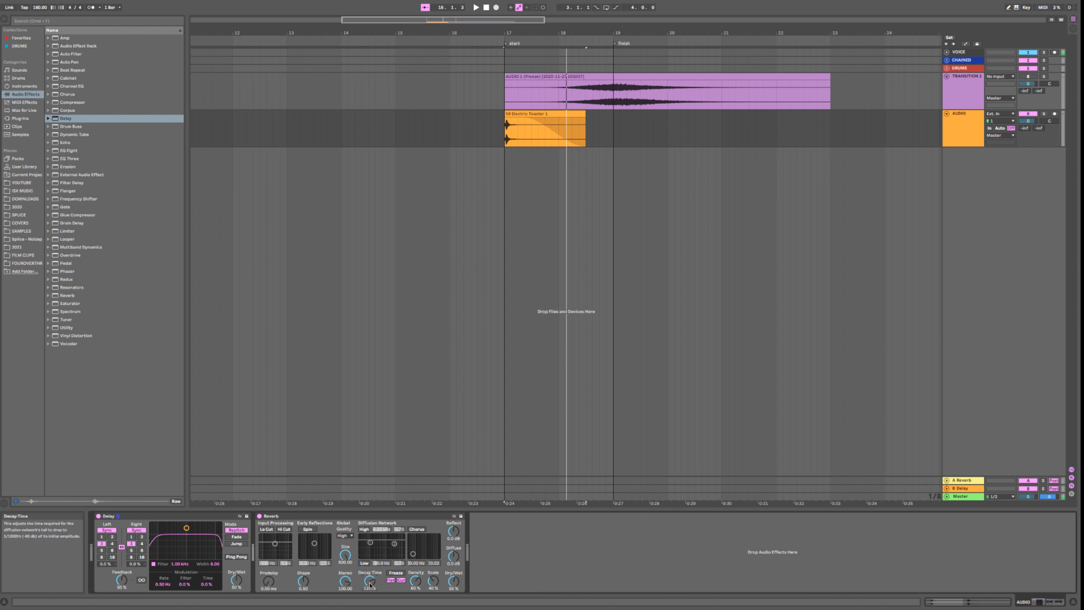
left_click(391, 580)
left_click(402, 580)
left_click_drag(454, 584, 453, 564)
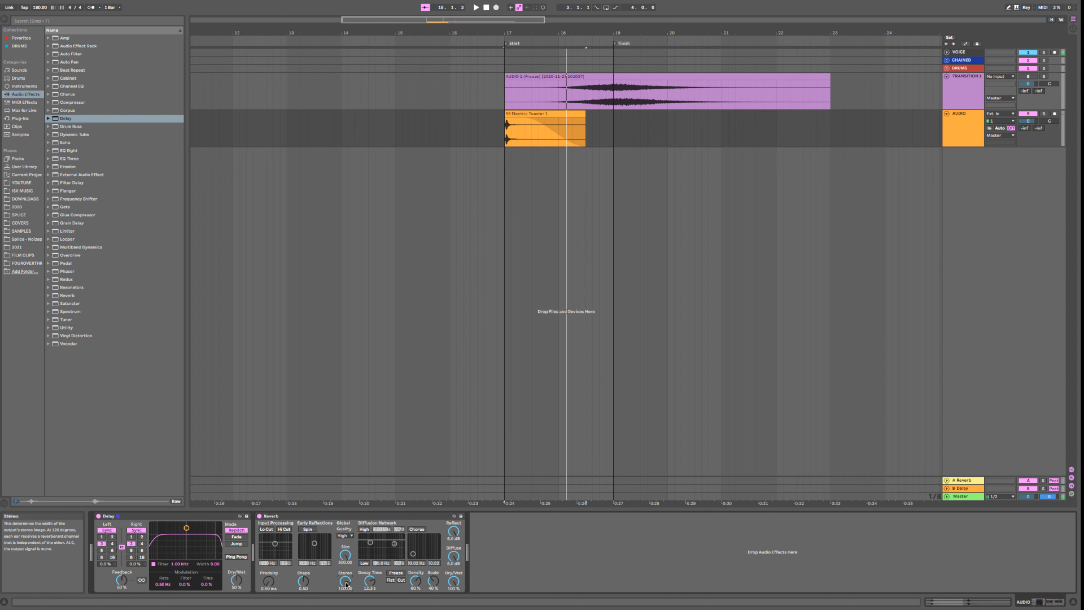
Step: Unlink the Delay channels, set the right one to 6, widen the filter fully, enable Ping Pong, and audition the toaster clip
left_click(122, 547)
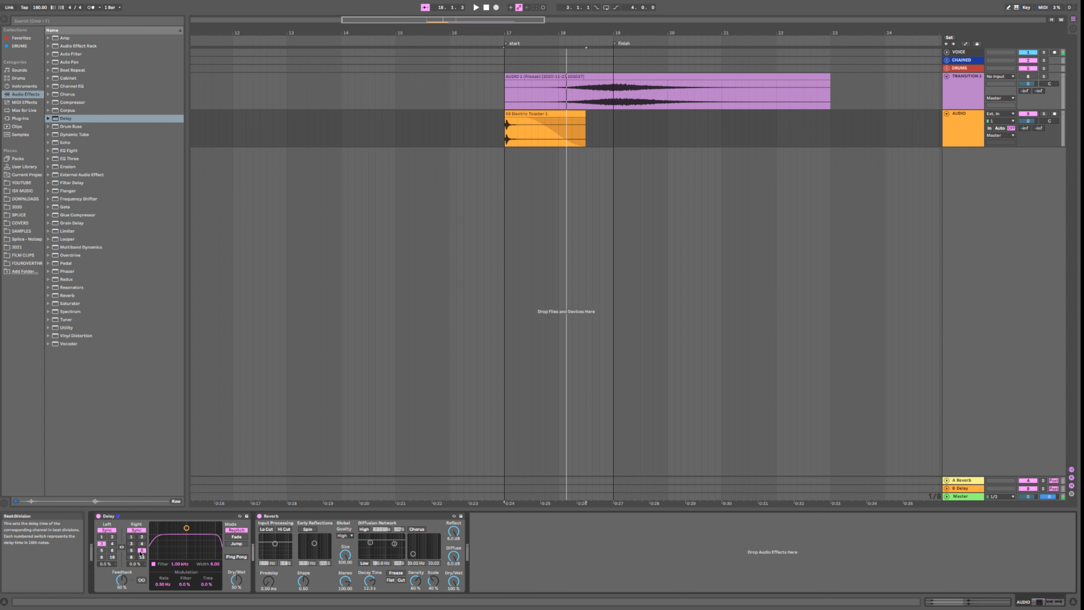
left_click_drag(186, 528, 186, 524)
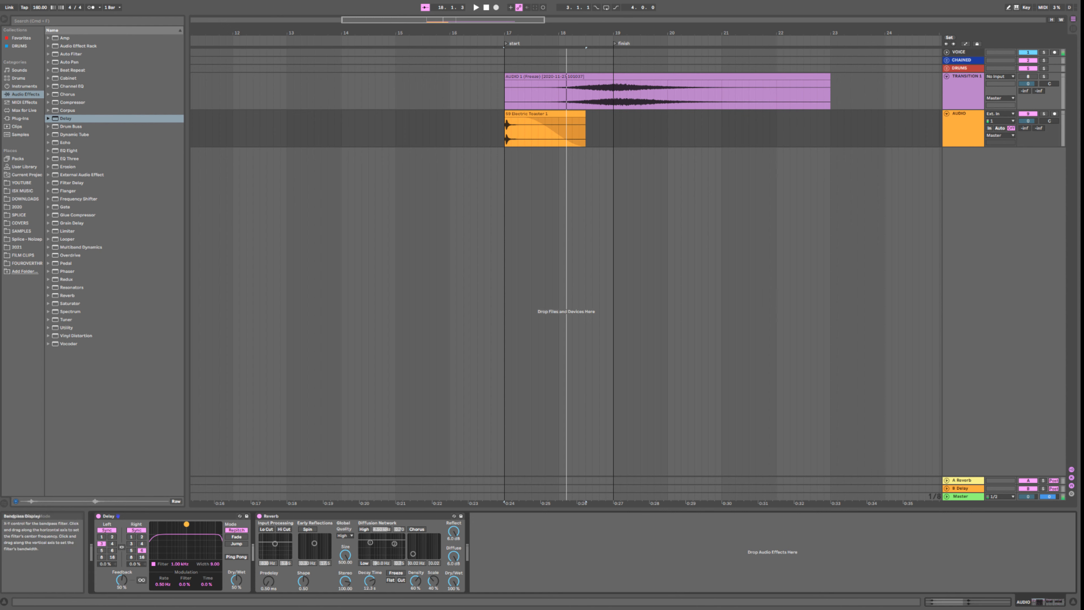
left_click(236, 556)
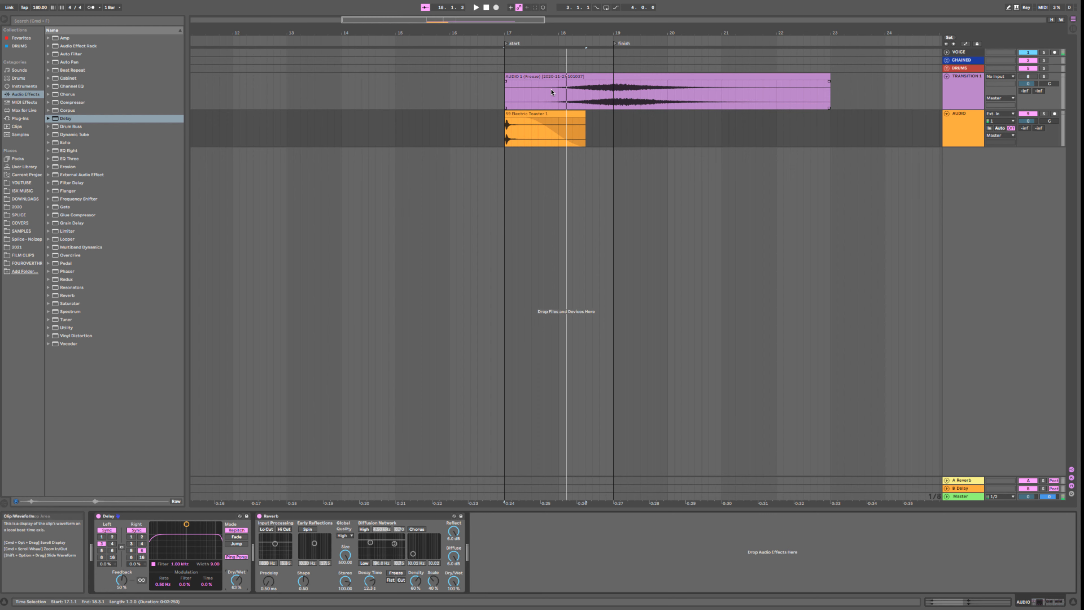
left_click(557, 130)
key("space")
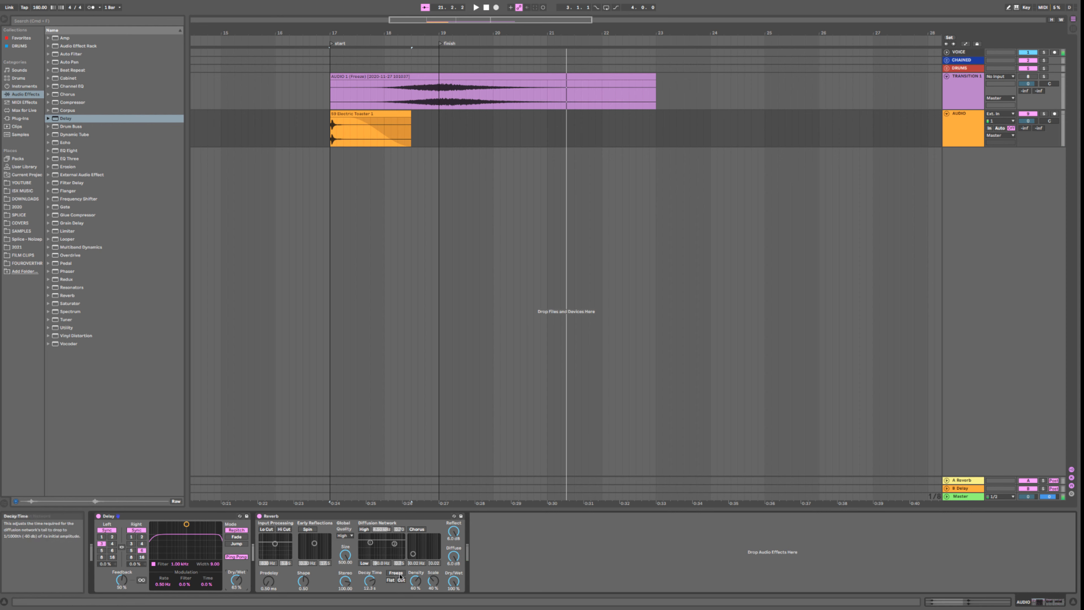
Step: Insert a new audio track below the toaster track, set its input to Resampling, and arm it for recording
left_click(379, 113)
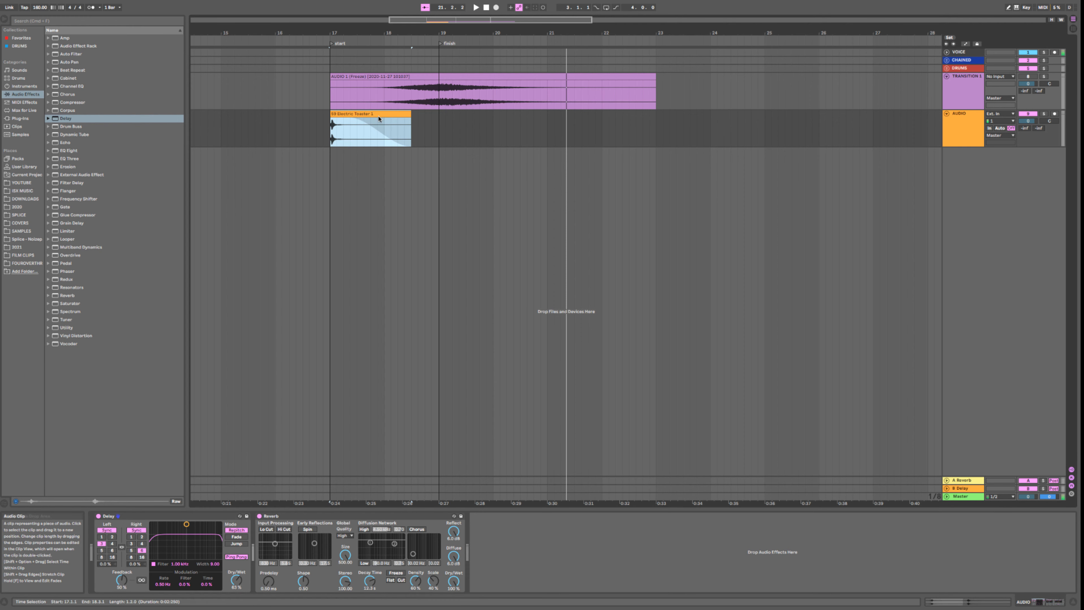
left_click(959, 121)
key("super+t")
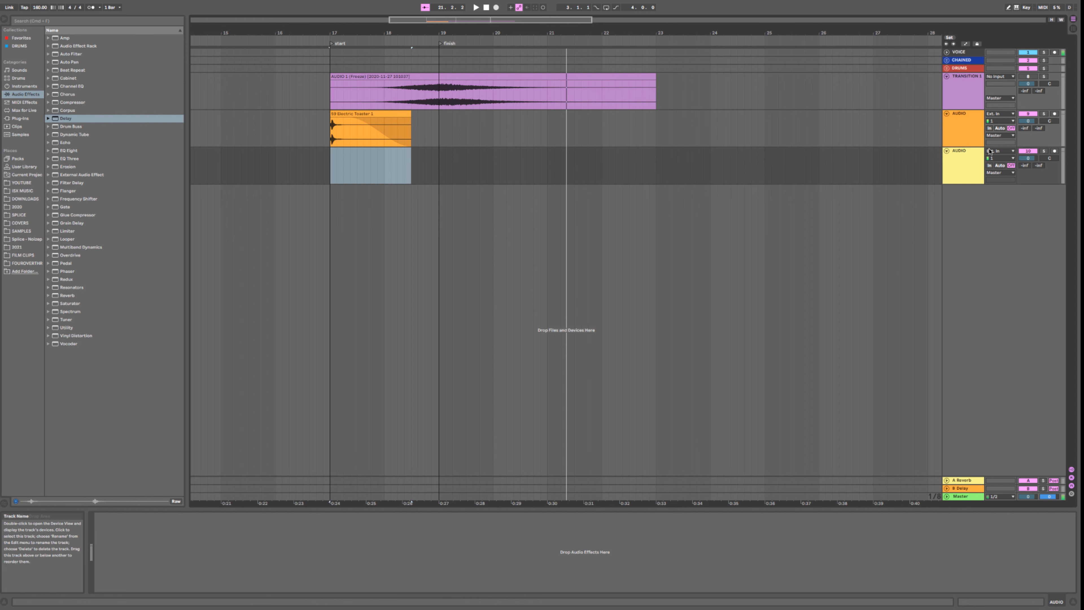
left_click(999, 151)
left_click(998, 179)
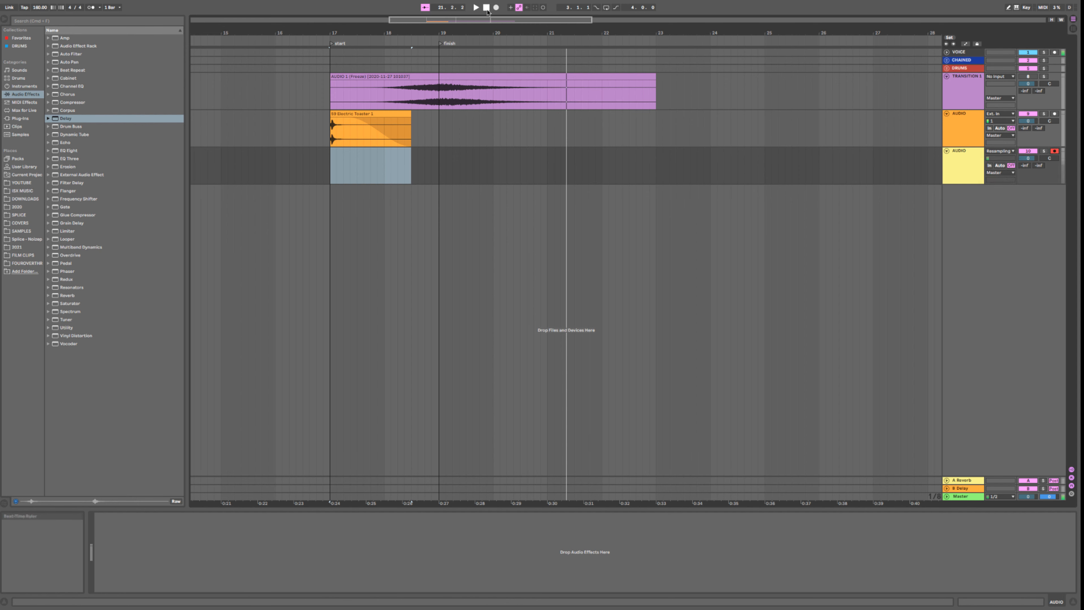
Step: Enable the Reverb's Freeze, deactivate the VOICE track, and record the resampled toaster sound from bar 17 to about bar 21
left_click(496, 7)
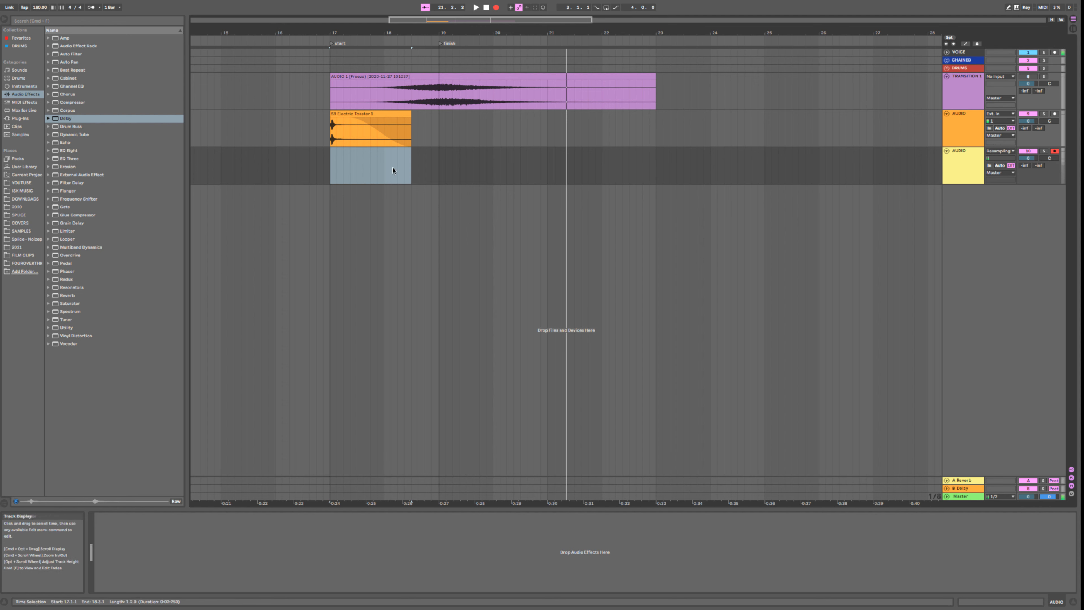
left_click(341, 146)
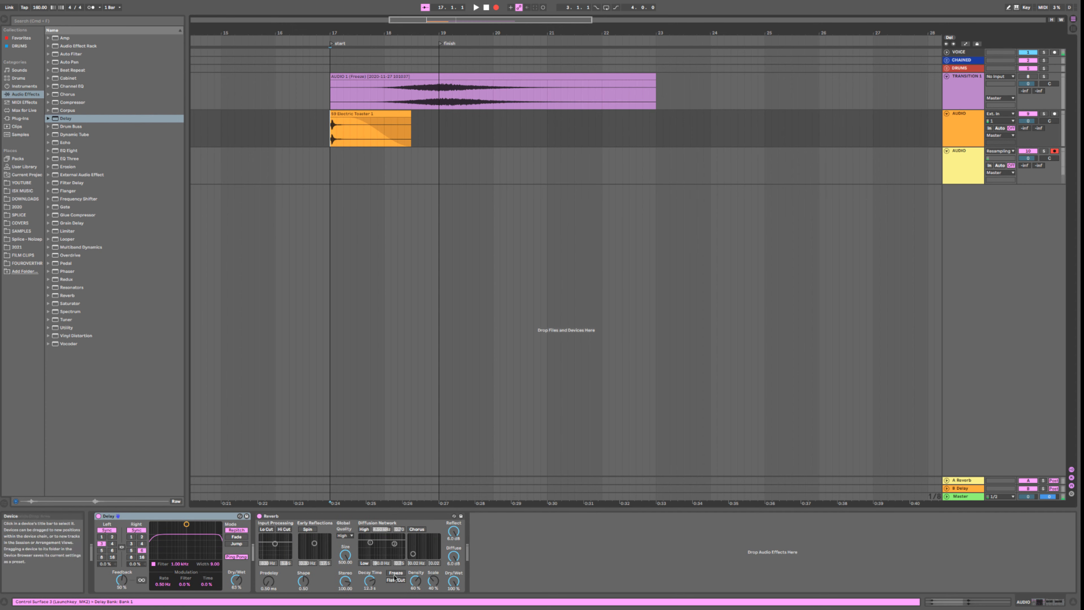
left_click(394, 573)
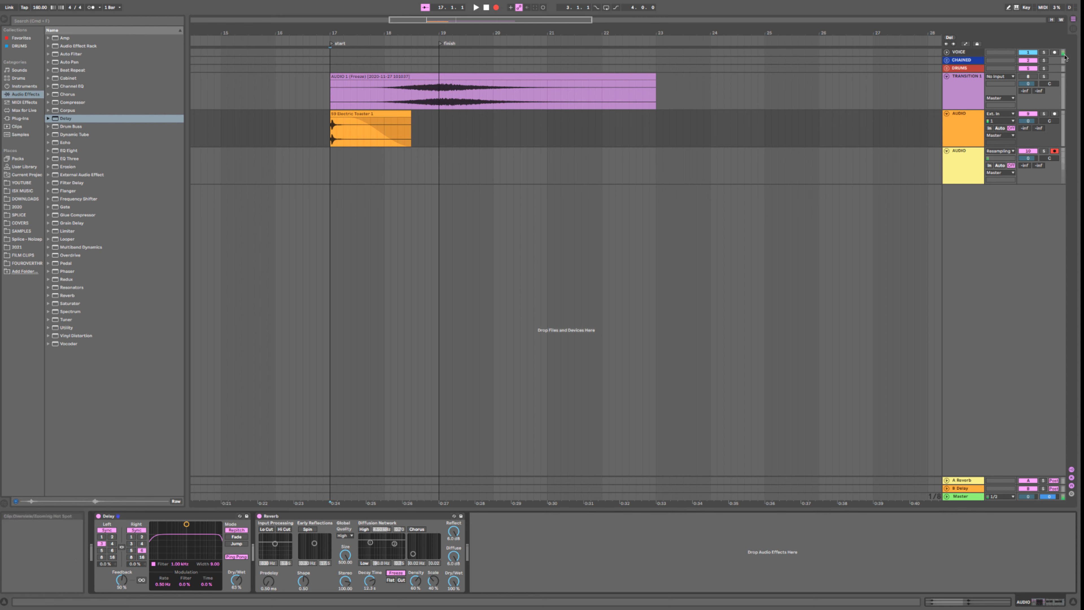
left_click(1030, 52)
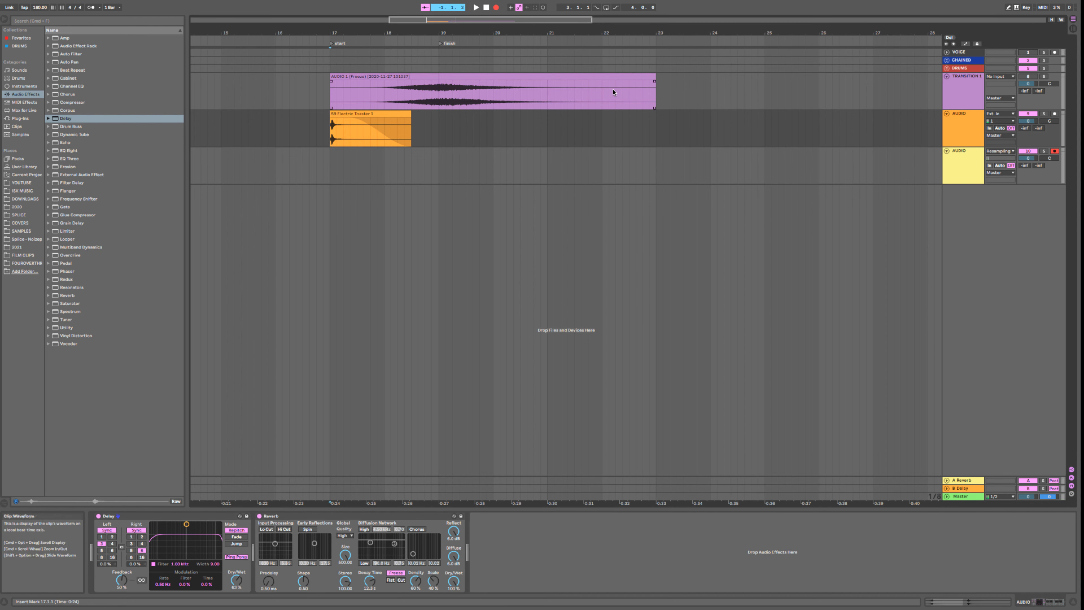
key("space")
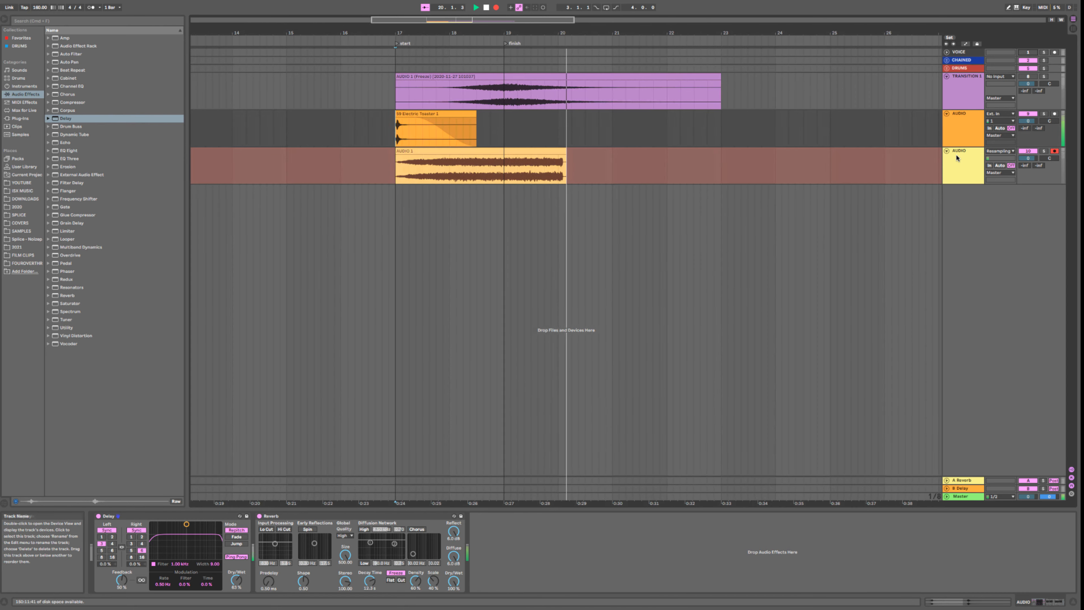
key("space")
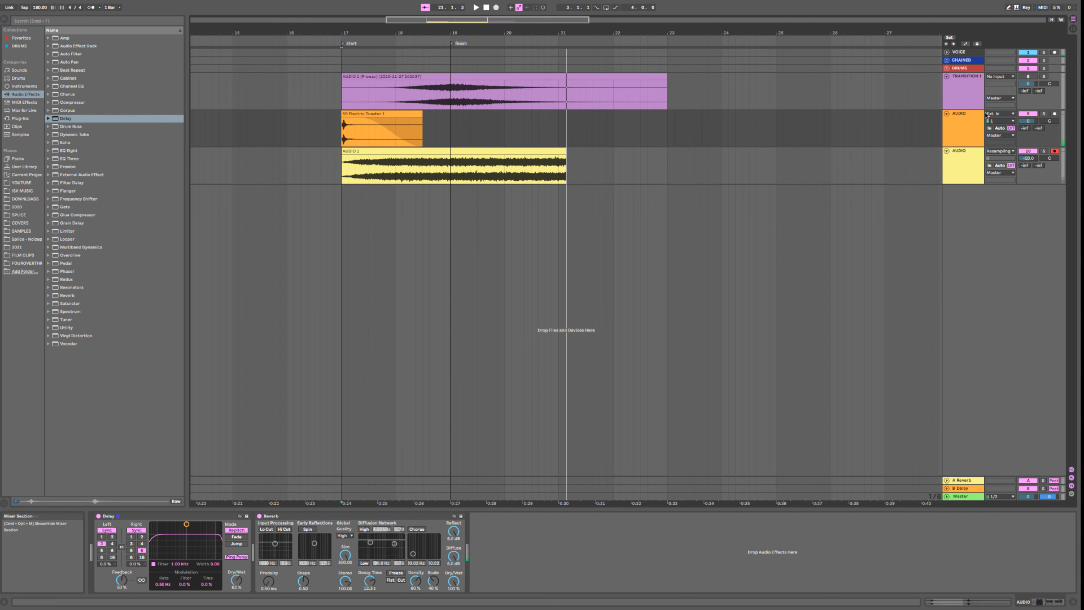
Step: Delete the original toaster AUDIO track and rename the resampled track TRANSITION 2
left_click(973, 113)
key("Delete")
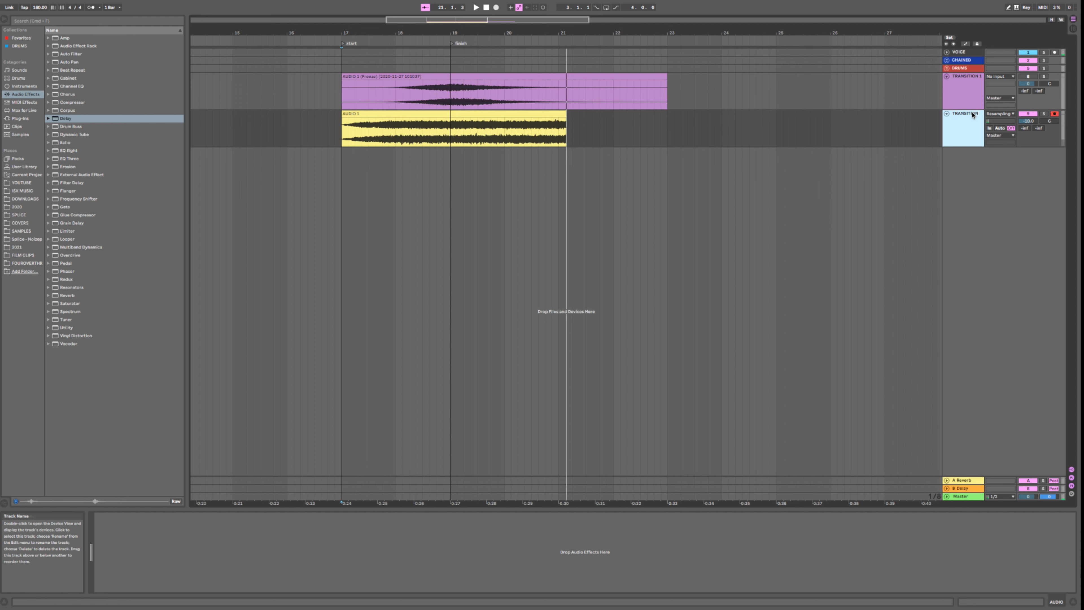
key("Return")
Step: Trim the quiet beginning off the recorded clip, align it with the start marker, and consolidate it
mouse_move(343, 118)
left_mouse_down()
mouse_move(403, 114)
mouse_move(364, 123)
left_mouse_up()
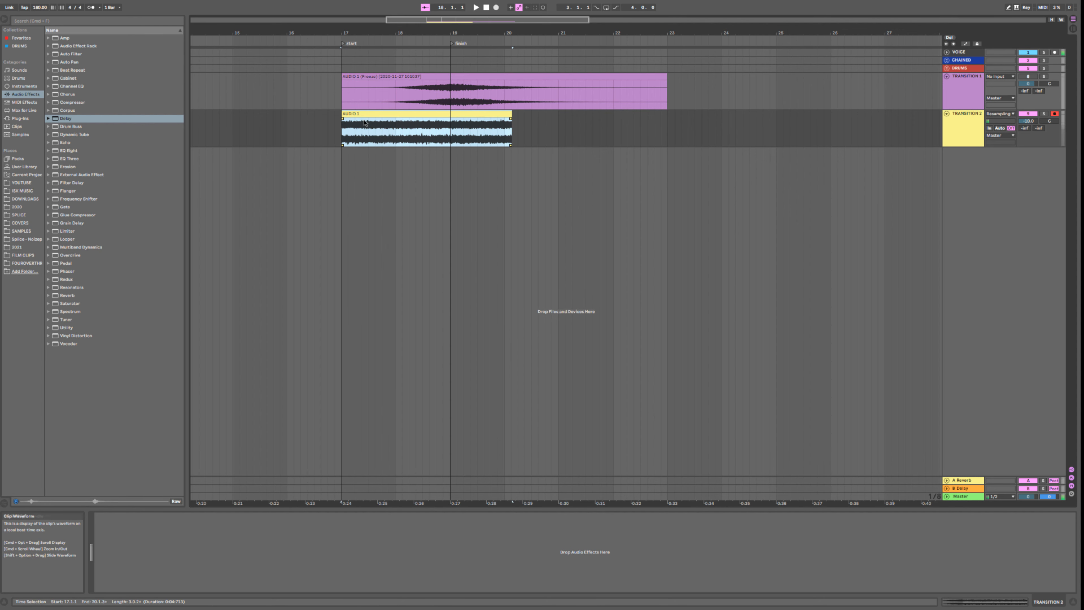
key("super+j")
left_click_drag(340, 115, 336, 115)
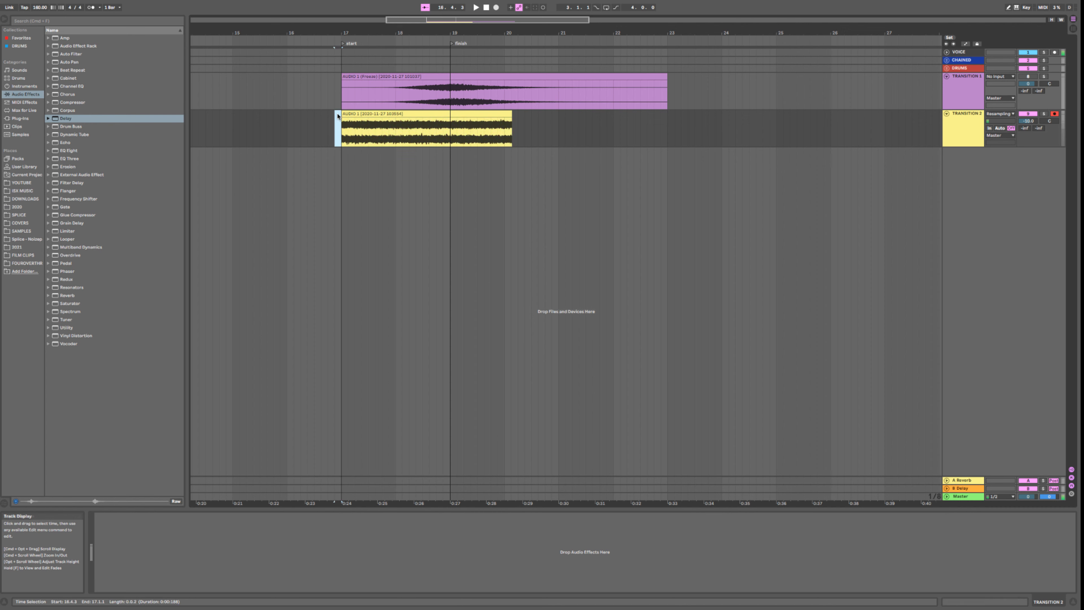
Step: Add Reverb, Overdrive, Frequency Shifter, Delay and Auto Filter to the TRANSITION 2 track
left_click(345, 114)
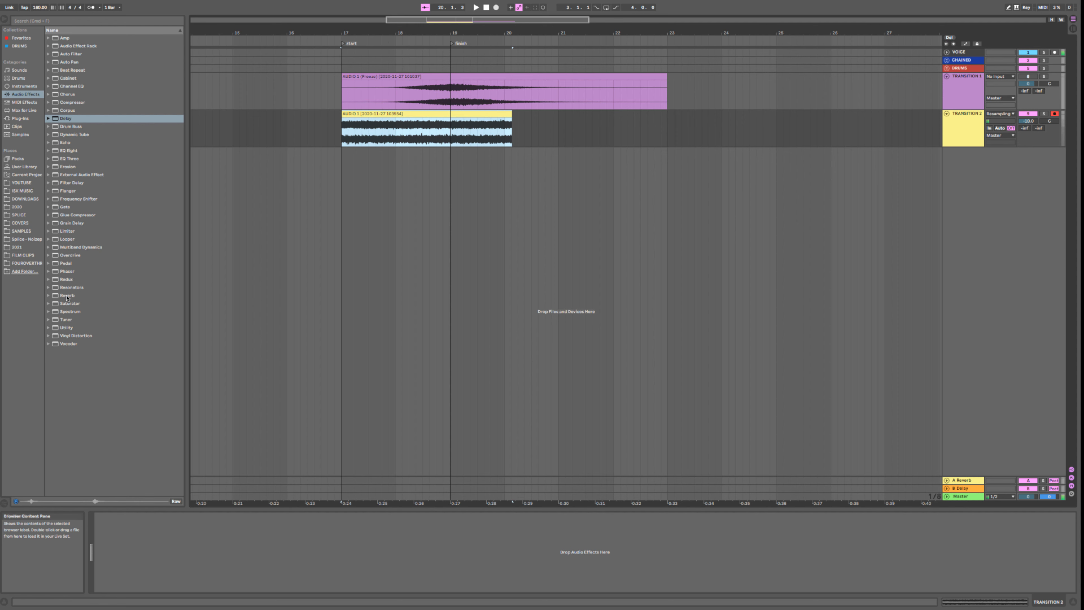
left_click_drag(67, 296, 378, 136)
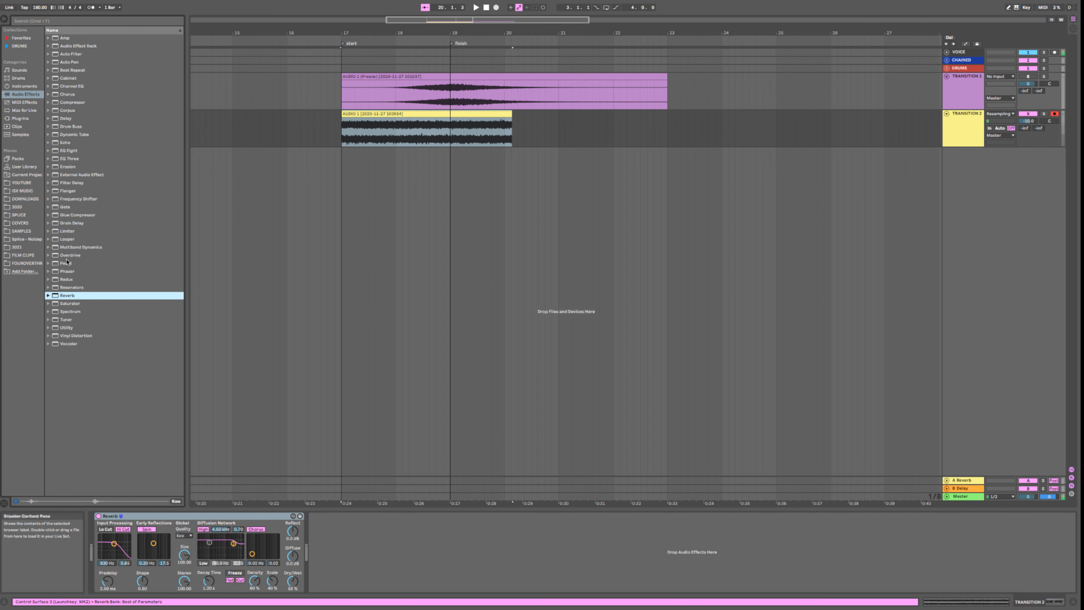
left_click_drag(66, 258, 238, 206)
left_click_drag(409, 126, 409, 126)
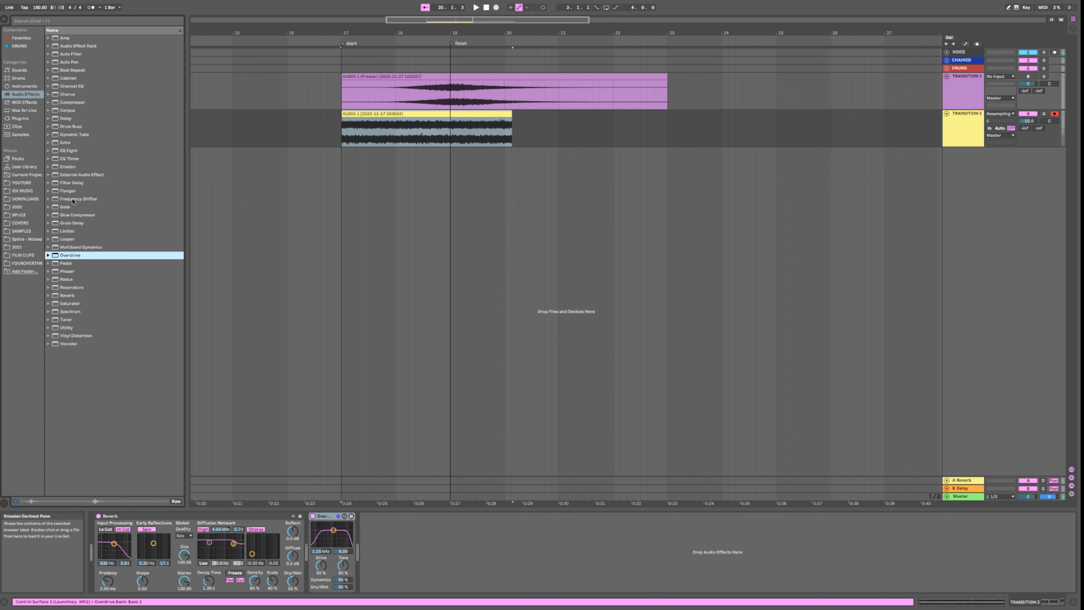
left_click_drag(73, 202, 372, 136)
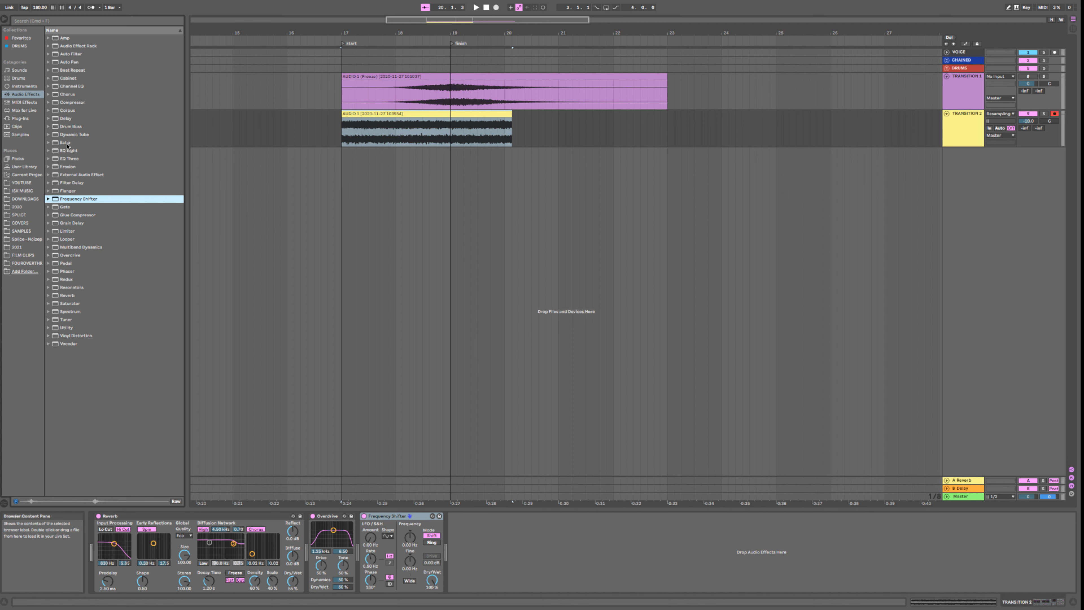
left_click_drag(68, 121, 423, 130)
left_click_drag(72, 55, 232, 83)
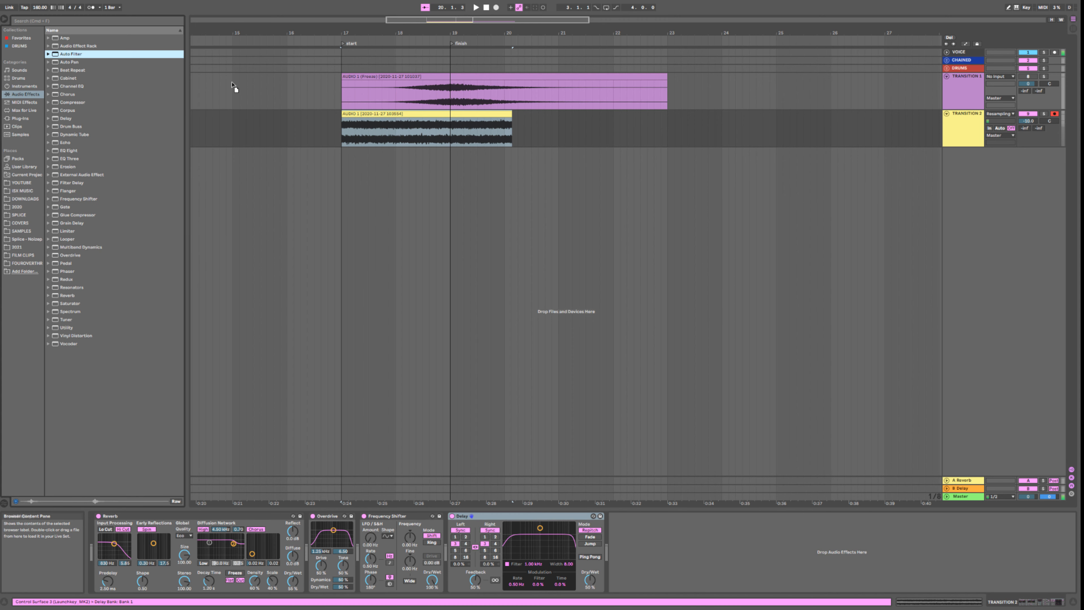
left_click_drag(389, 131, 389, 131)
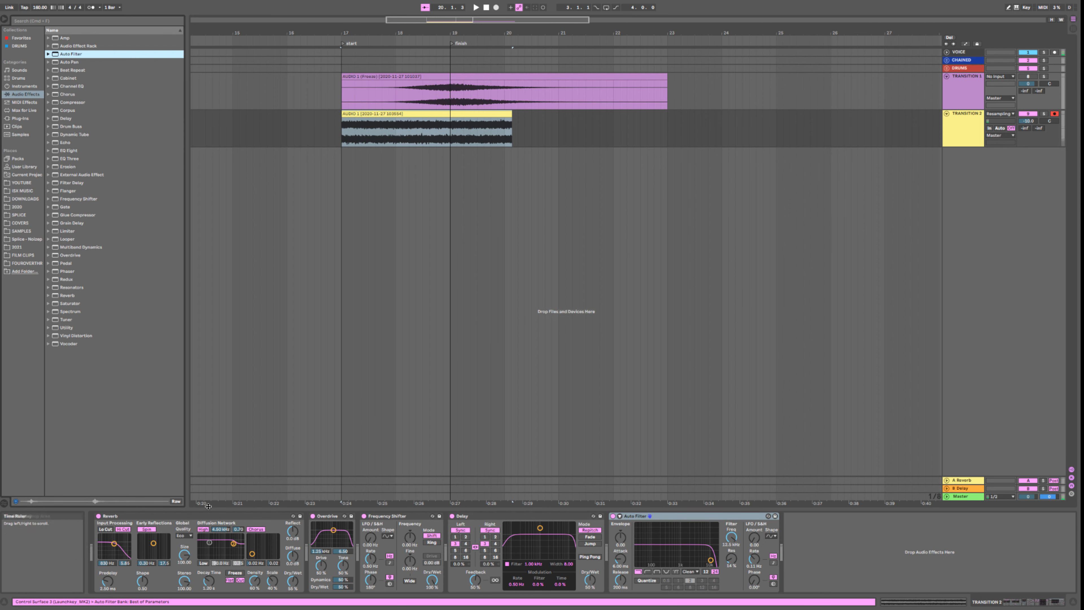
Step: Reorder the effect chain to Frequency Shifter, Overdrive, Delay, Auto Filter, Reverb
left_click(207, 516)
left_click_drag(207, 516, 783, 521)
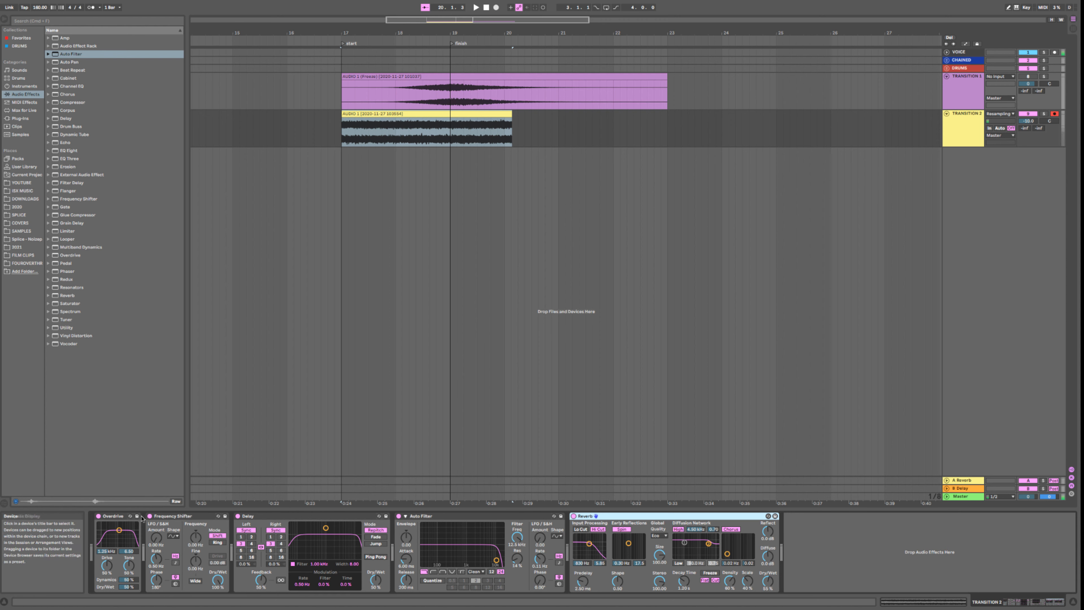
left_click(118, 517)
left_click_drag(118, 517, 375, 518)
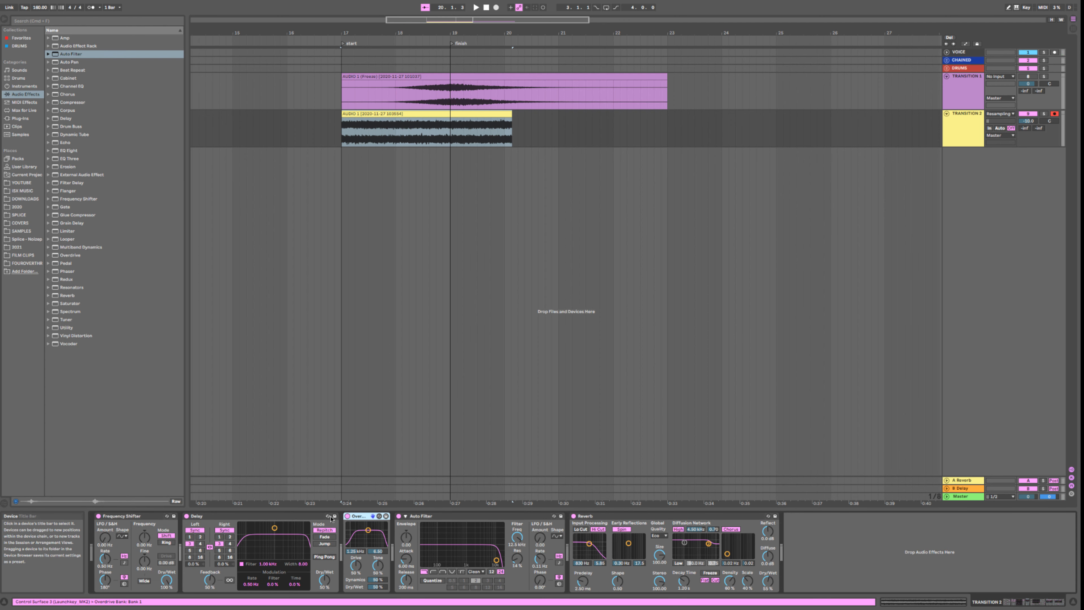
left_click(292, 519)
left_click_drag(293, 519, 391, 521)
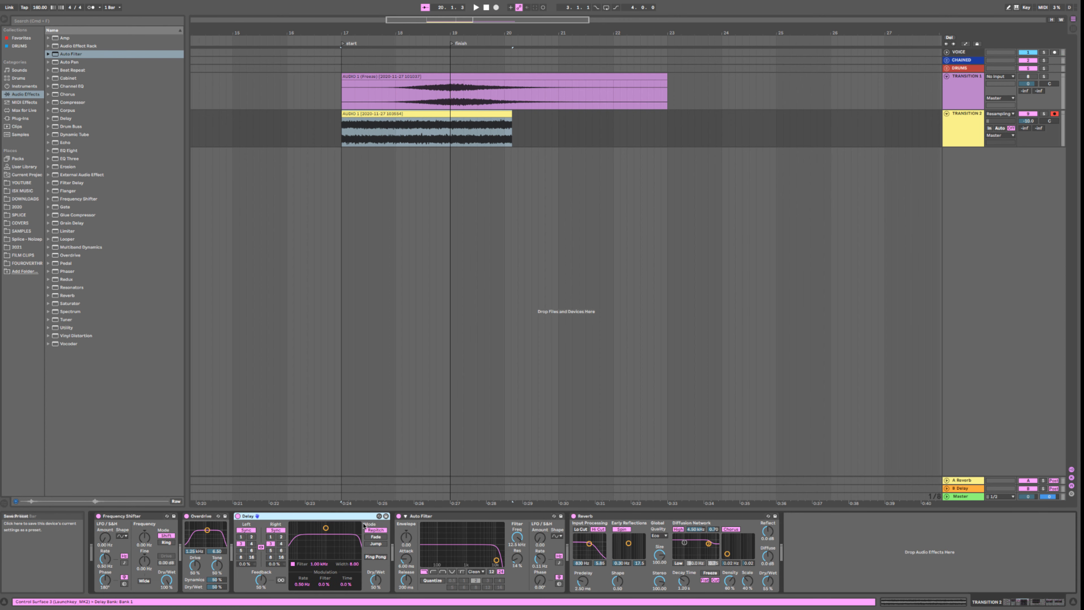
Step: Group all five effects from Frequency Shifter to Reverb into one Audio Effect Rack
left_click(123, 517)
left_click(658, 520, "shift")
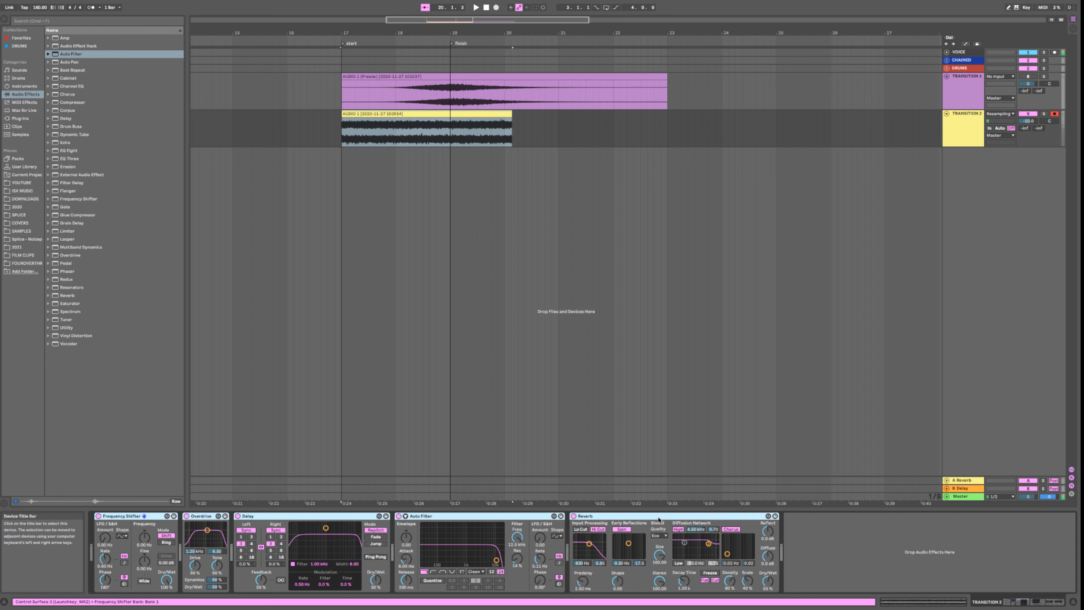
key("super+g")
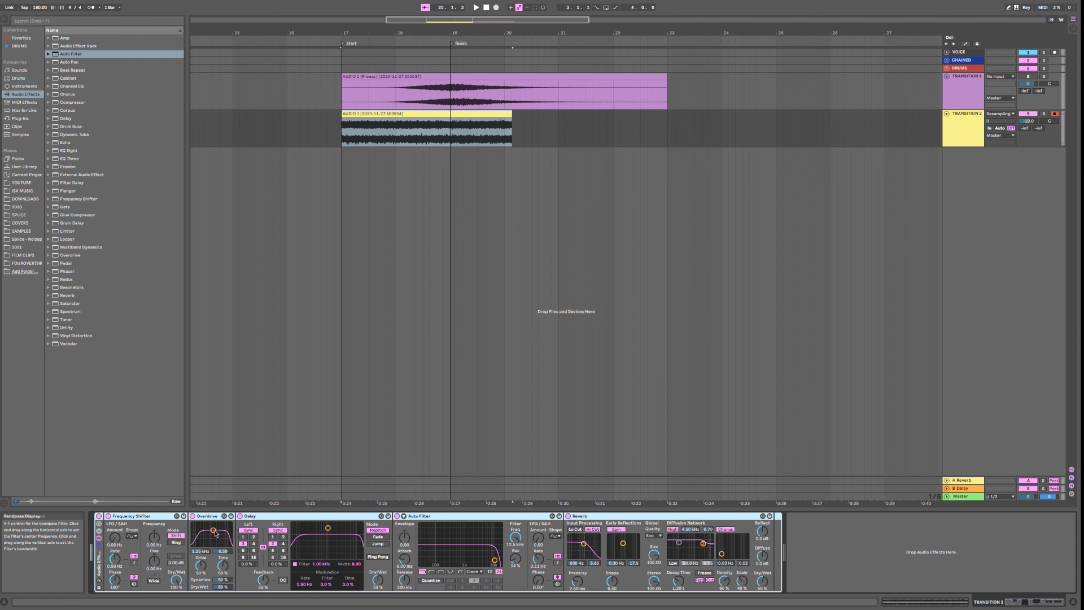
Step: Narrow the Overdrive's frequency band, then bypass the rack's effects to hear the dry clip
left_click_drag(215, 534, 216, 538)
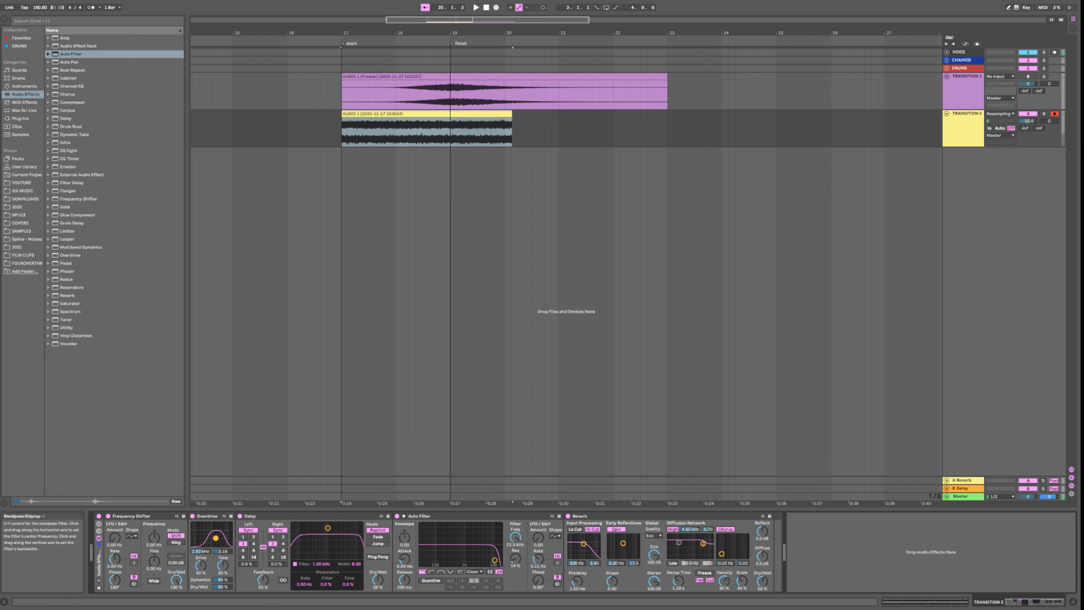
left_click(109, 516)
left_click(193, 516)
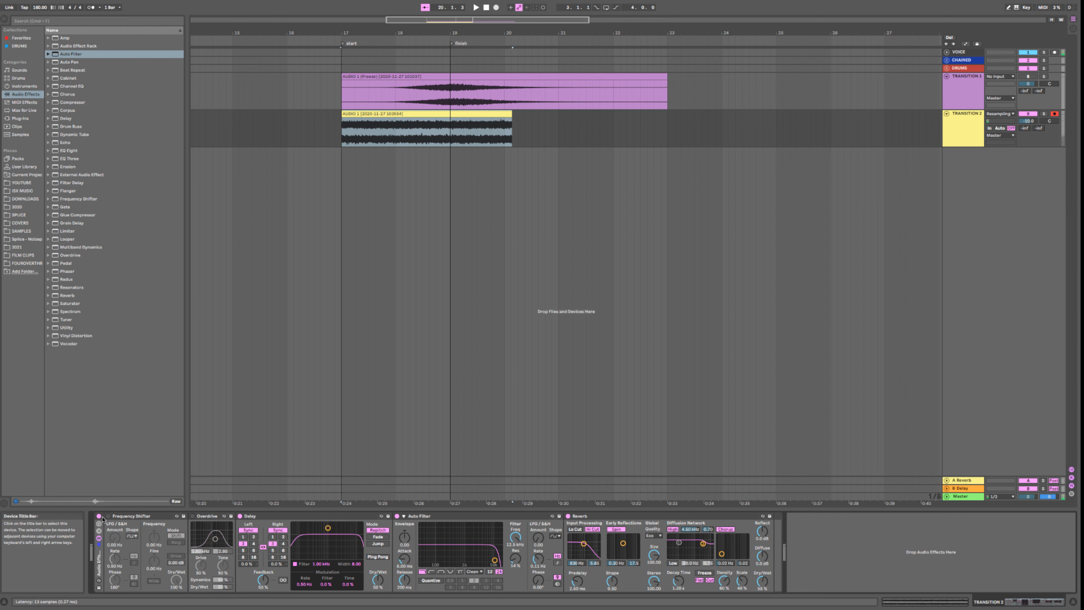
left_click(240, 516)
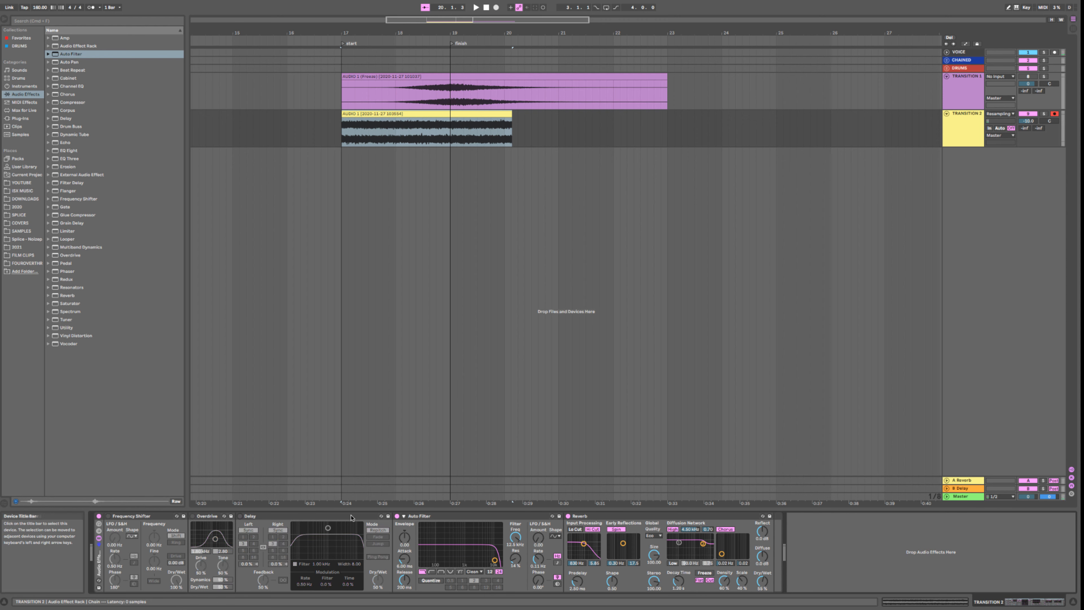
left_click(396, 516)
Step: Add a long fade-in and fade-out to the TRANSITION 2 clip so it peaks near the finish marker, and play it
left_click(372, 134)
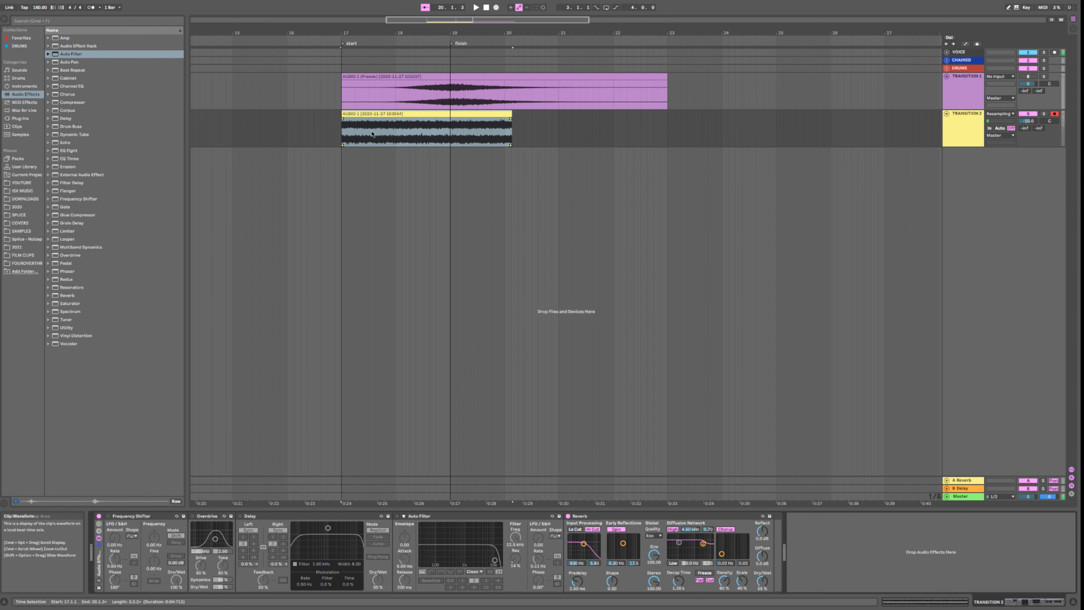
left_click_drag(343, 118, 561, 194)
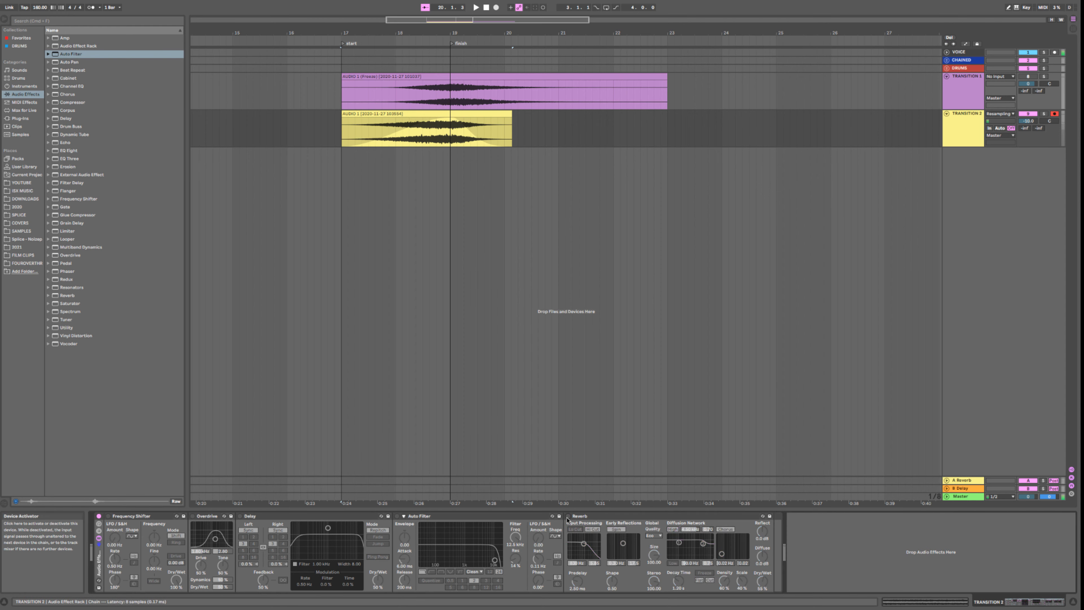
left_click(348, 120)
key("space")
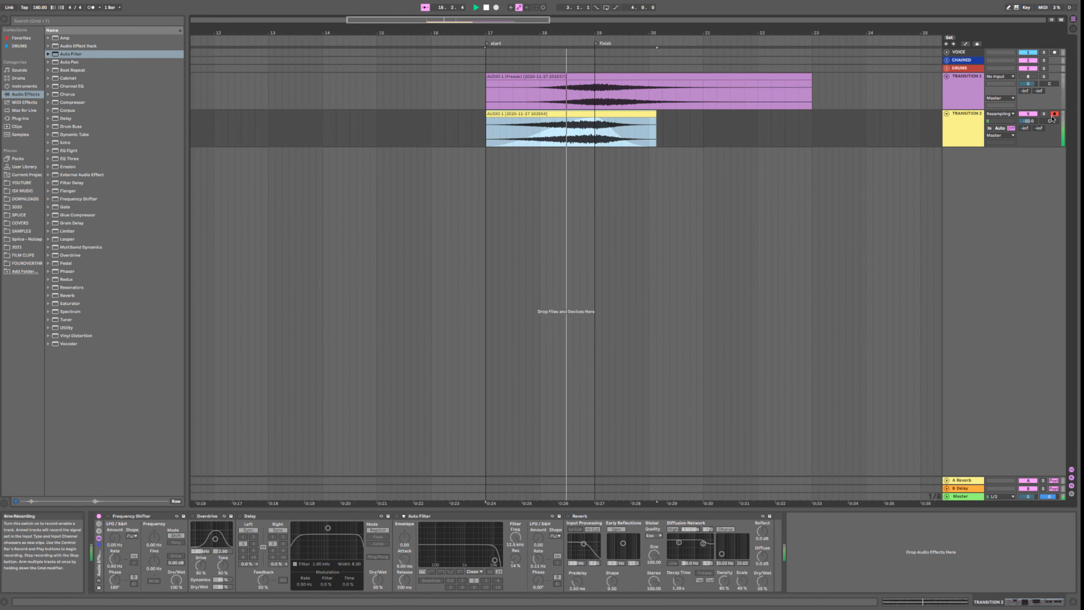
Step: Disarm TRANSITION 2, set its audio input to No Input, and stop playback
left_click(1000, 114)
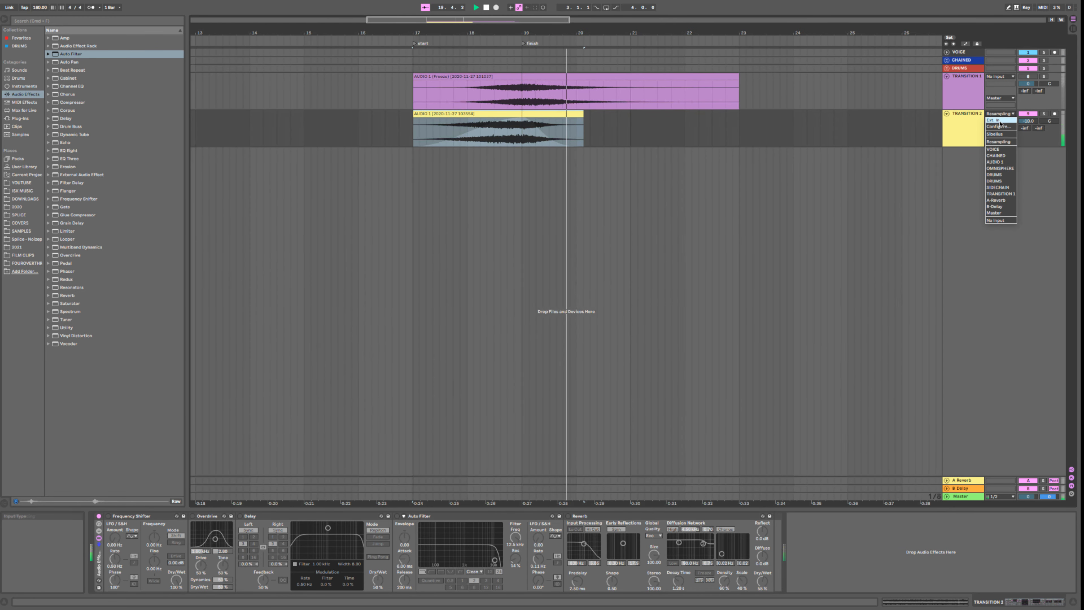
left_click(995, 221)
key("space")
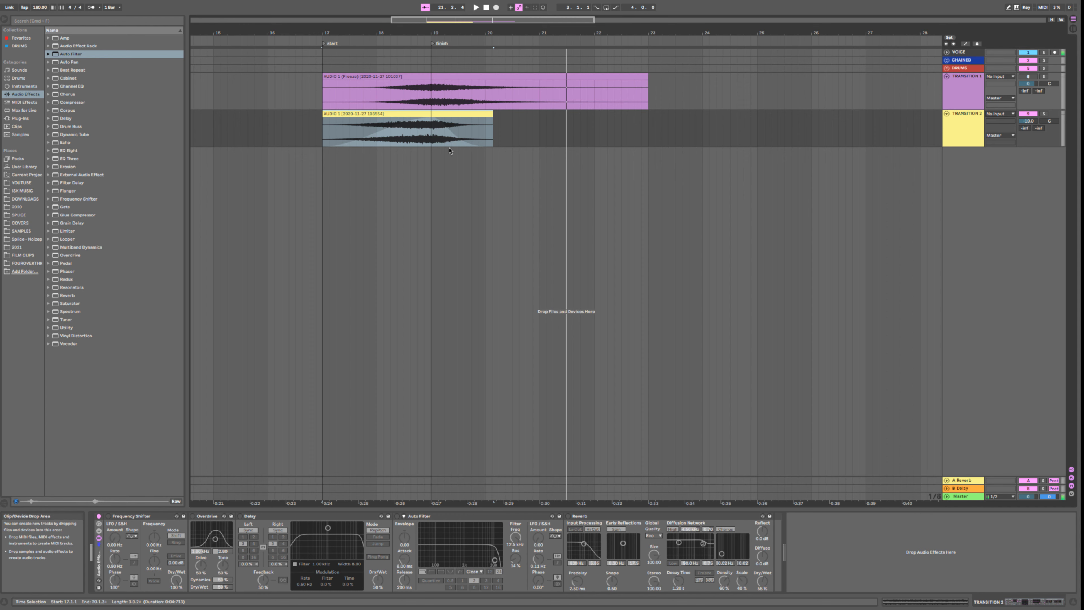
Step: Enable the Reverb, set its Quality to High, and turn off its input and diffusion filters, Spin and Chorus
left_click(650, 538)
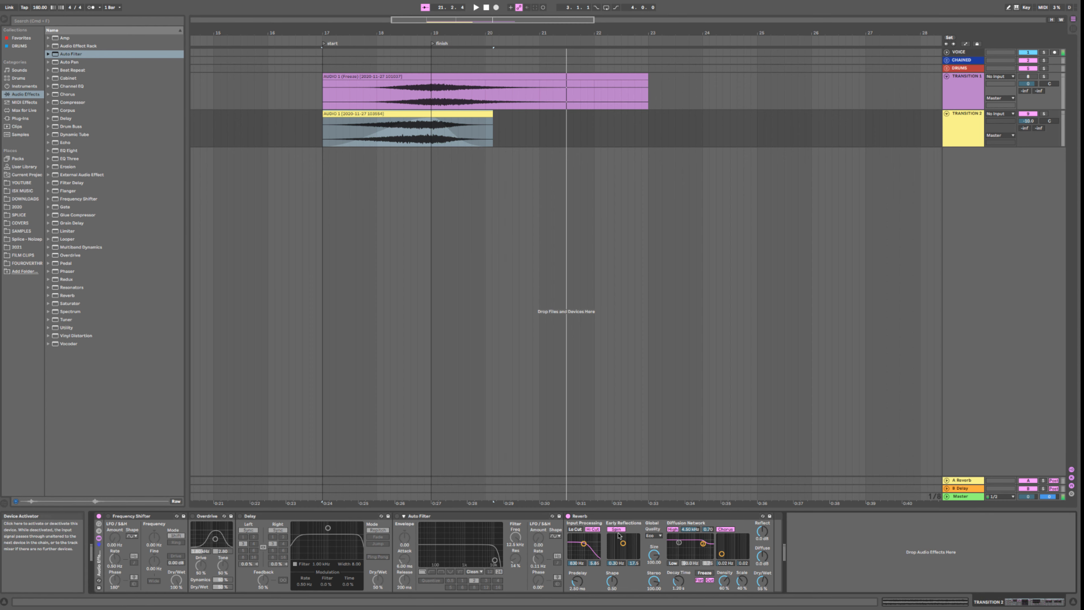
left_click(650, 538)
left_click(652, 556)
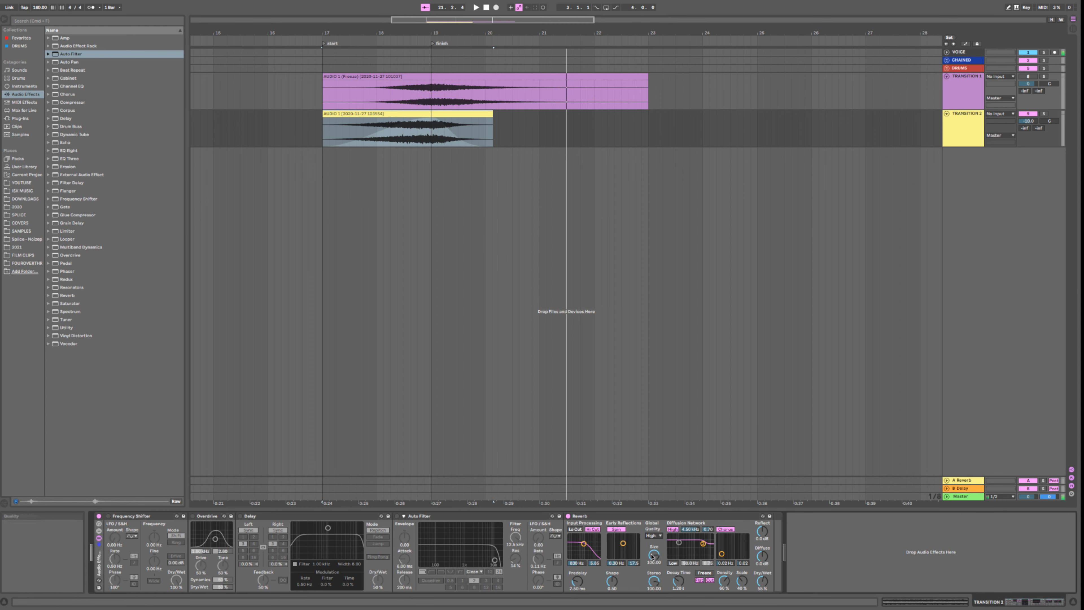
left_click(615, 529)
left_click(593, 529)
left_click(673, 530)
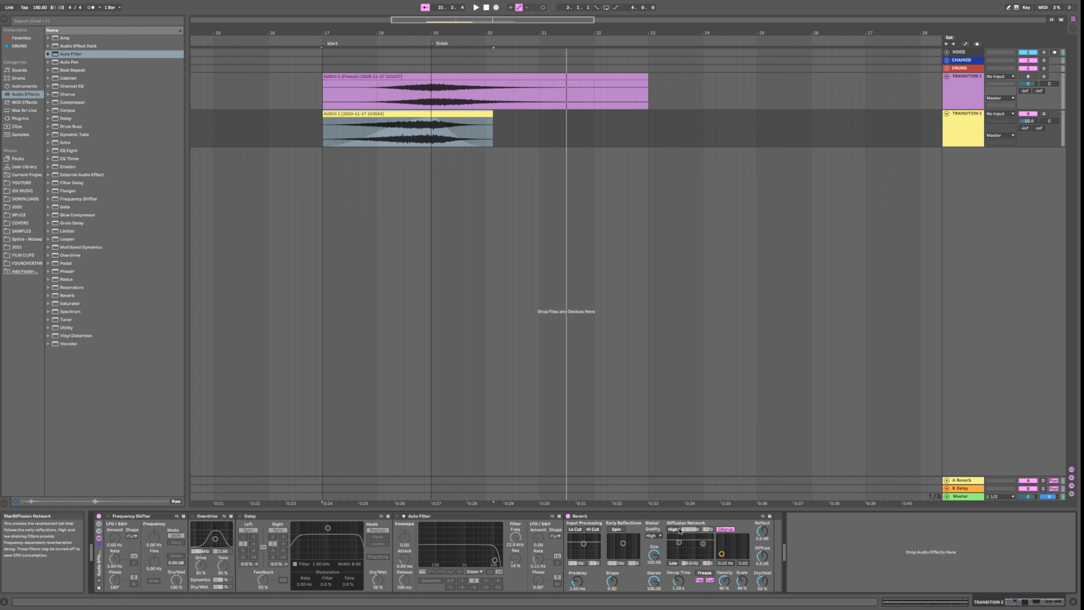
left_click(724, 530)
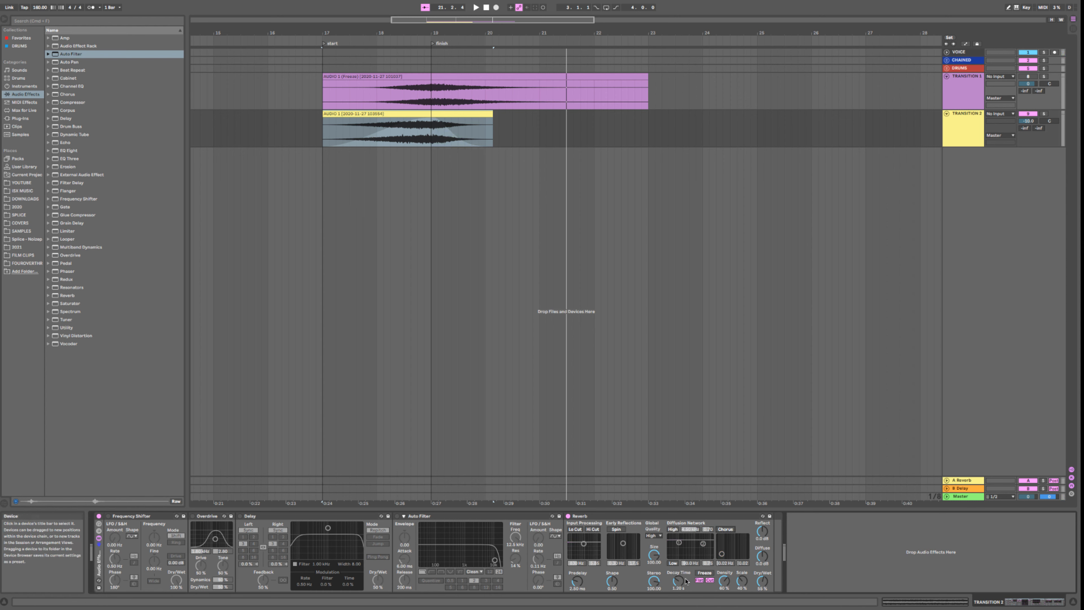
Step: Lengthen the Reverb's Decay Time and play the transition to check the longer tail
left_click_drag(683, 580, 683, 556)
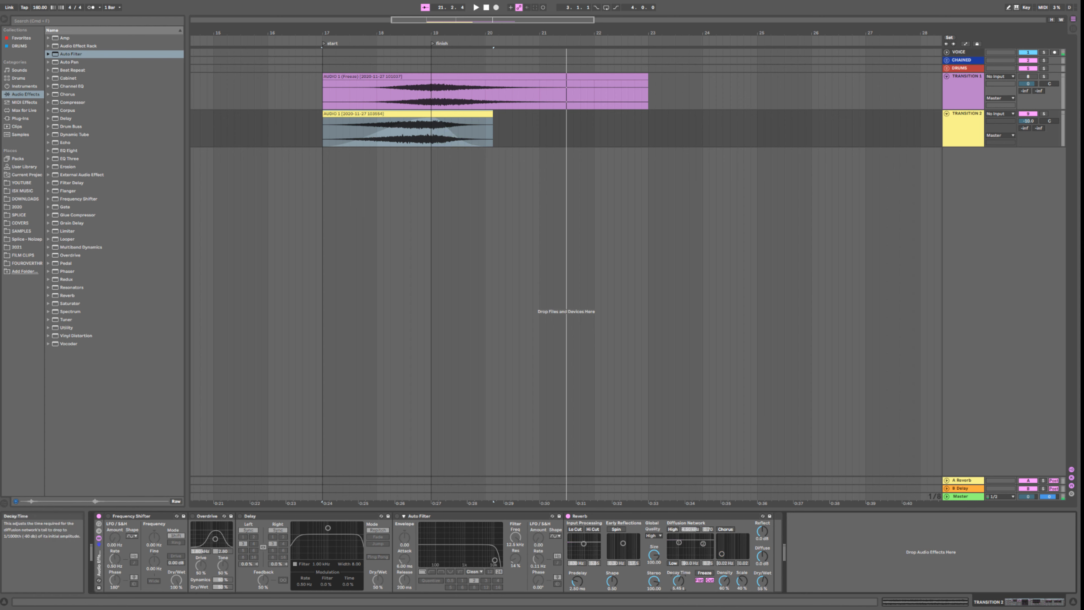
key("space")
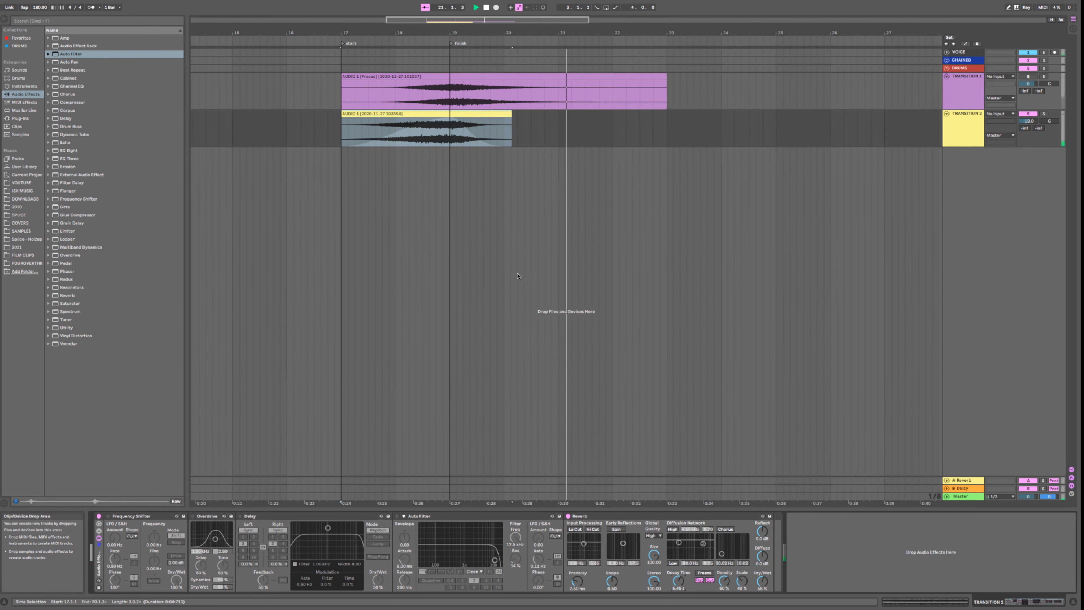
key("space")
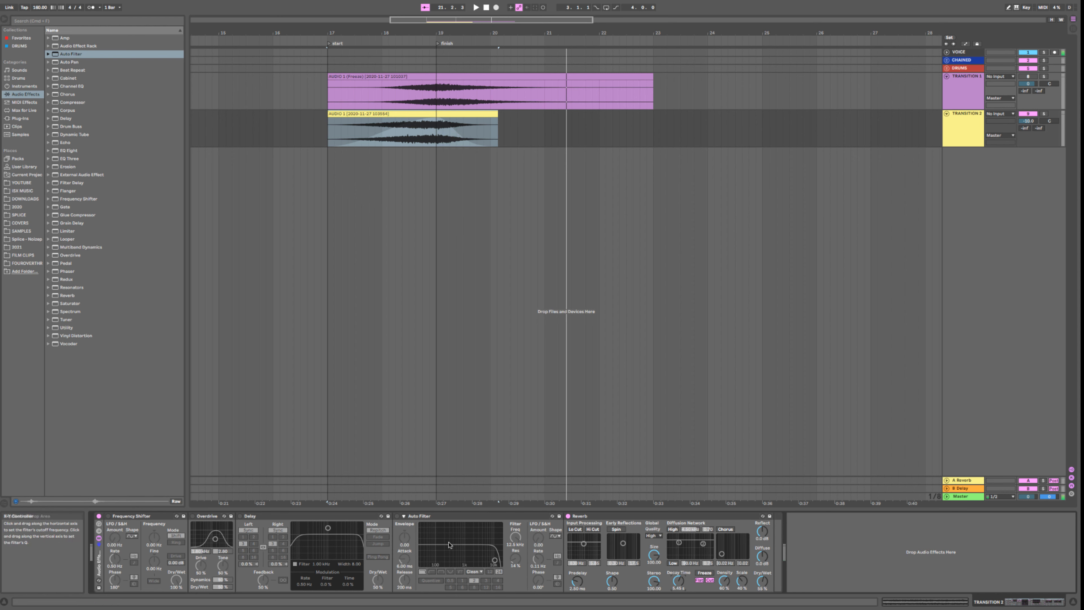
Step: Enable Auto Filter and automate its Frequency from minimum at start up to the finish marker and down to 26 Hz around bar 21; play it
left_click(397, 515)
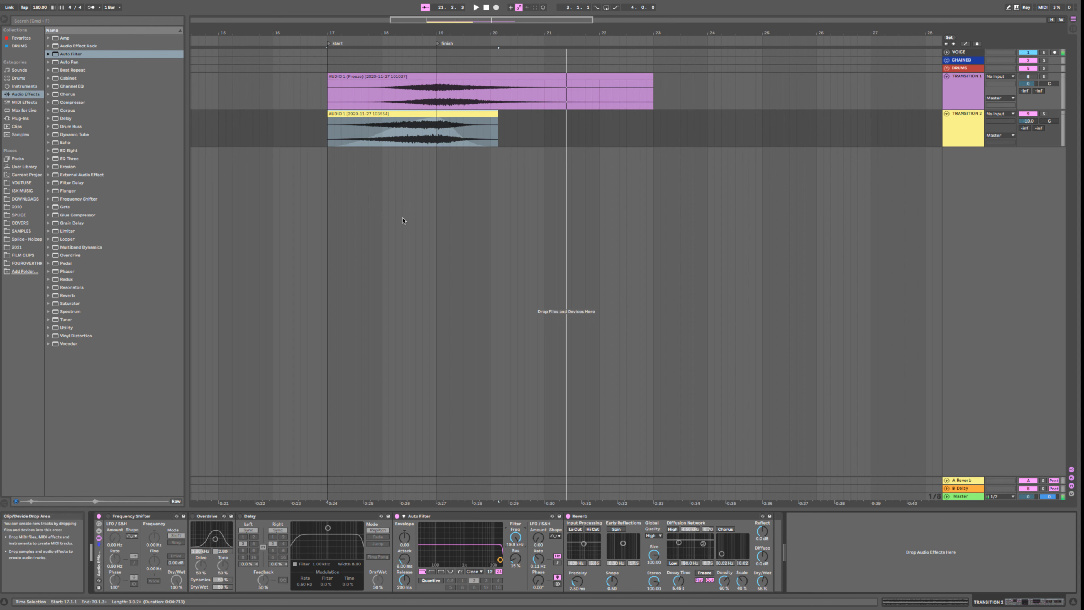
key("a")
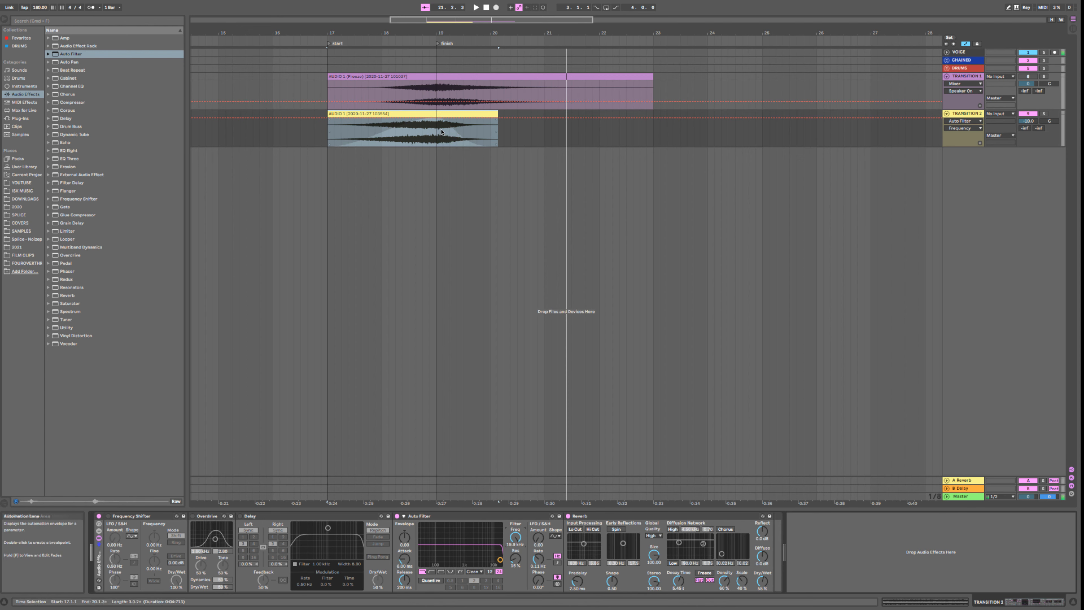
left_click(437, 120)
left_click_drag(432, 119, 330, 145)
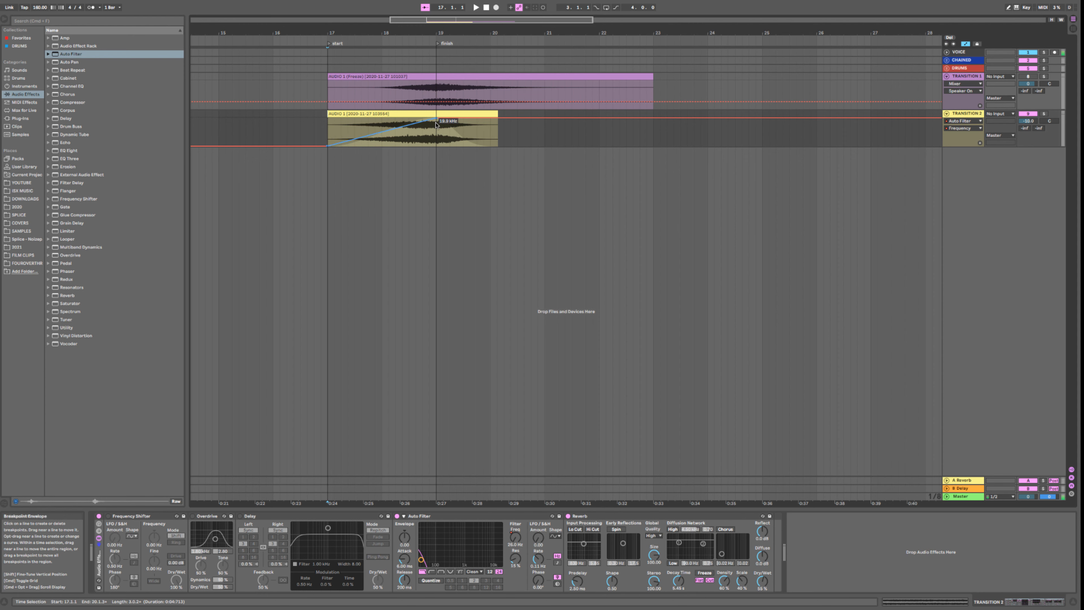
left_click_drag(517, 117, 599, 146)
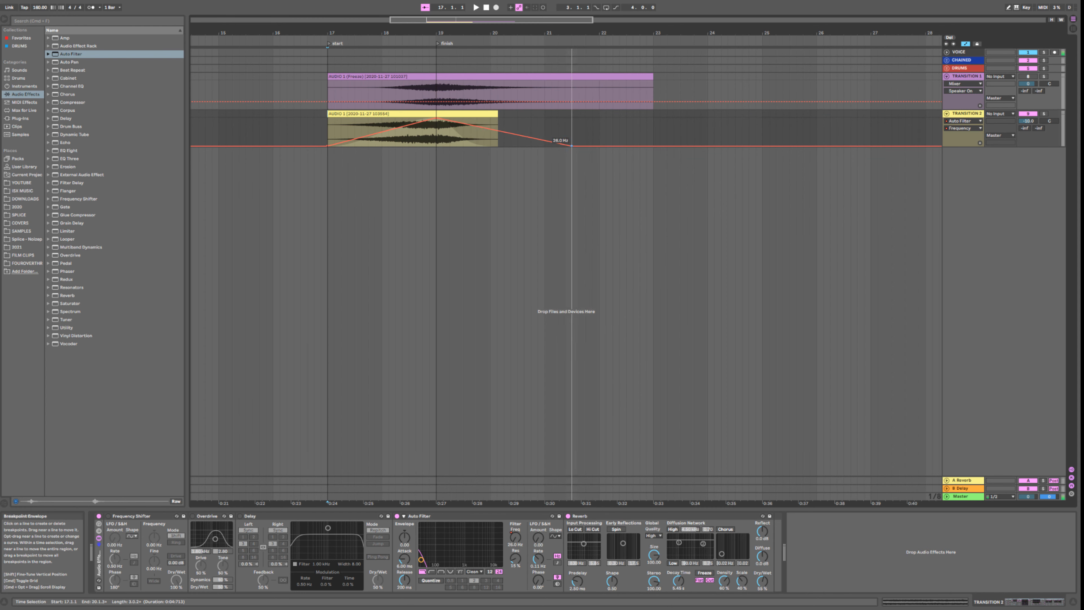
key("space")
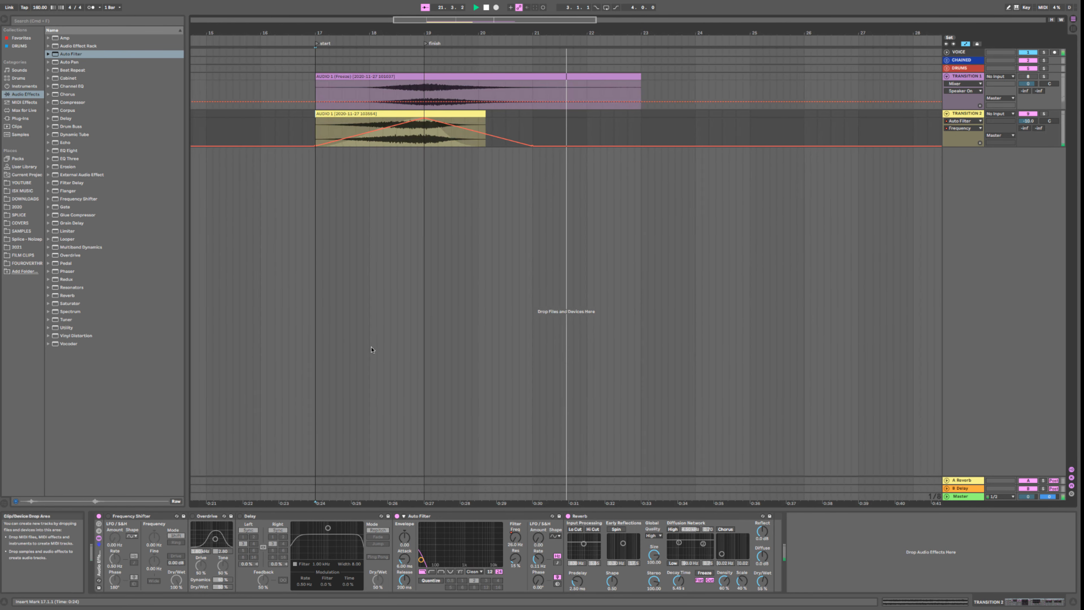
key("space")
Step: Enable the Delay, narrow its filter around 1.50 kHz, turn on Ping Pong, lower Feedback, unlink the channels, and play the result
left_click(241, 517)
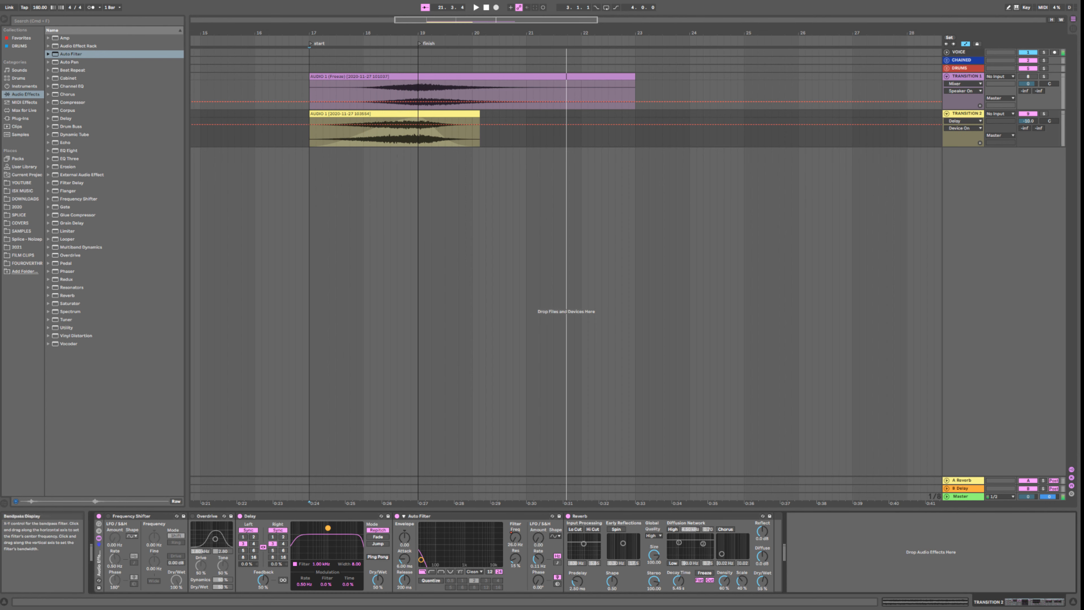
left_click_drag(328, 528, 333, 547)
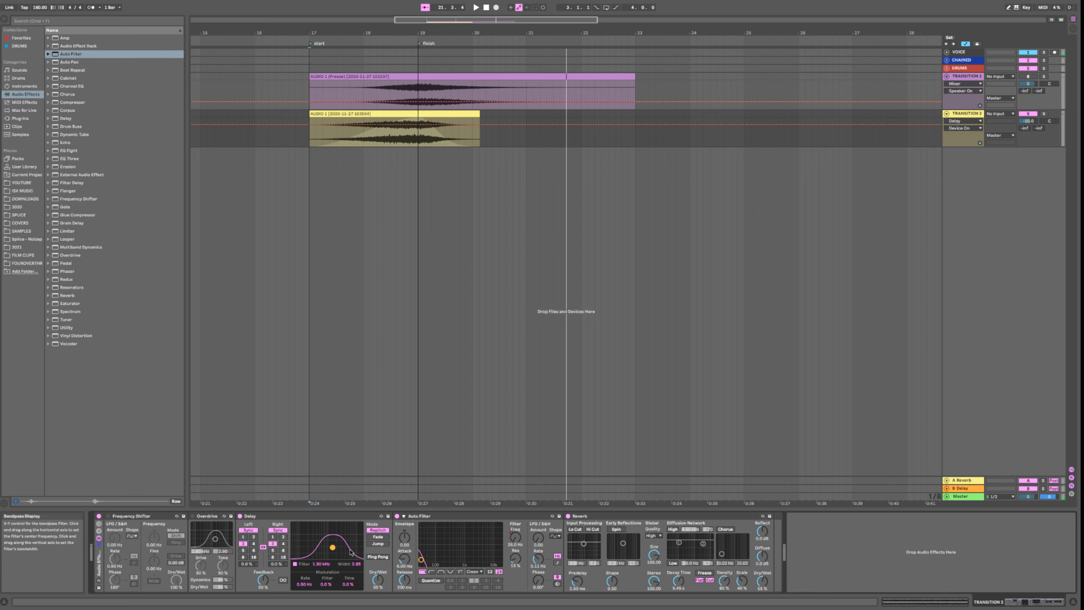
left_click(378, 557)
left_click_drag(263, 579, 263, 590)
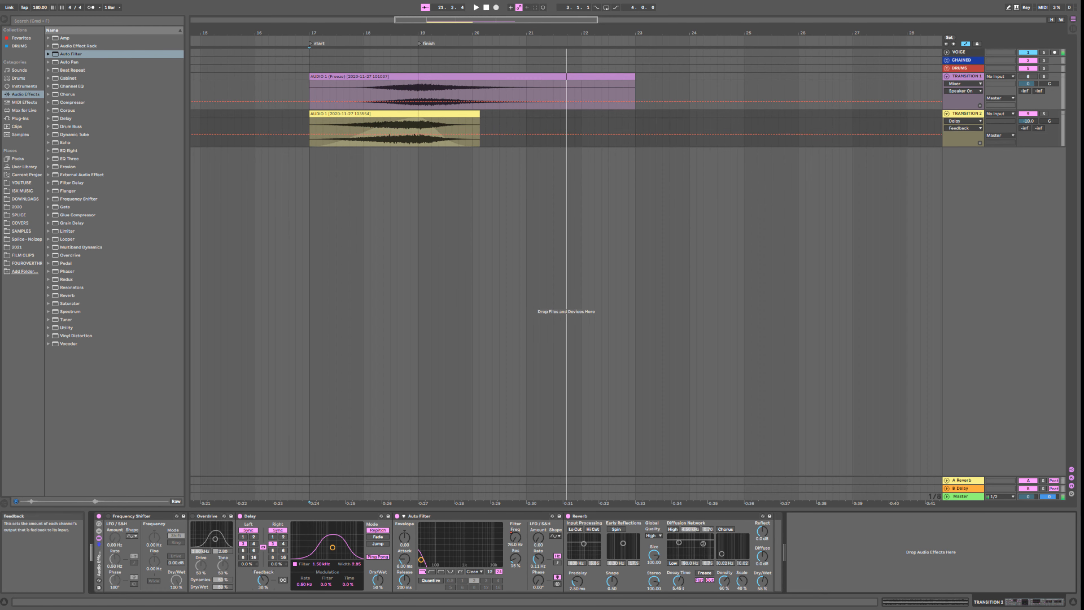
left_click(263, 546)
key("space")
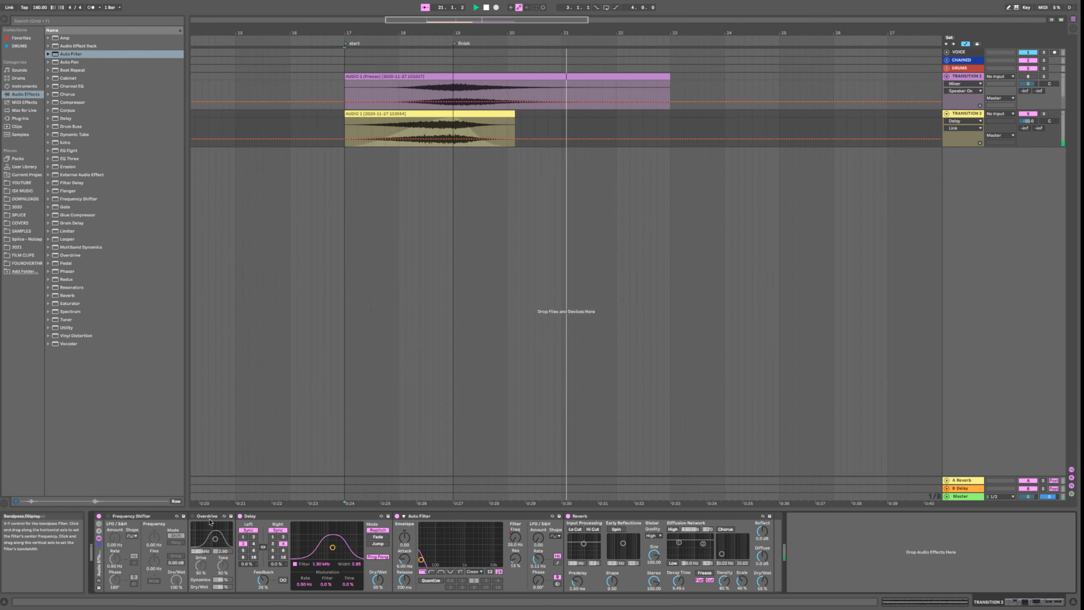
Step: Stop playback, enable the Overdrive in the effect rack, and play the transition with it
key("space")
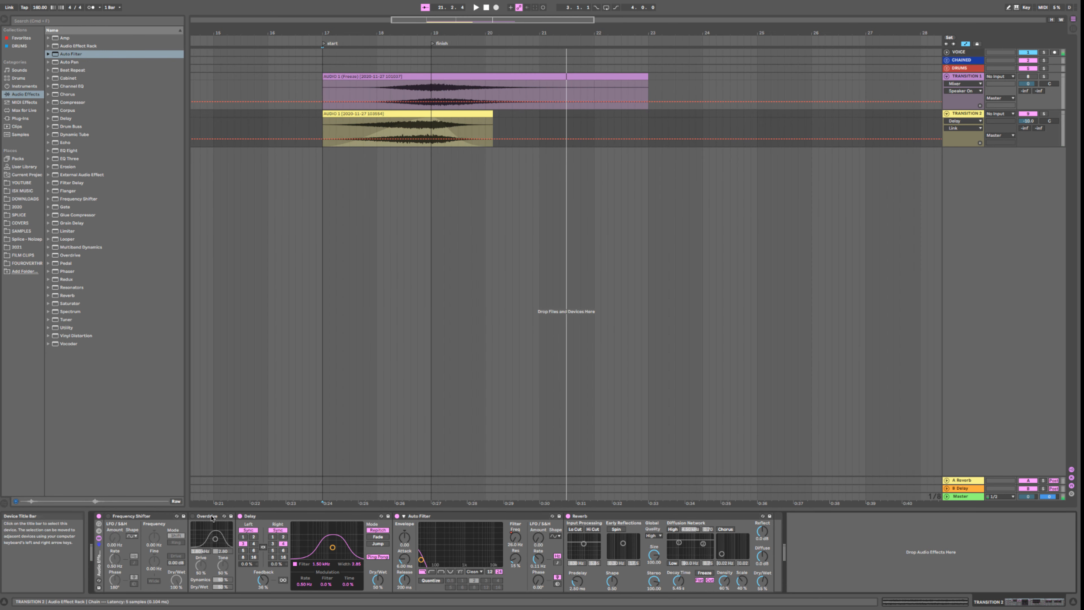
left_click(193, 517)
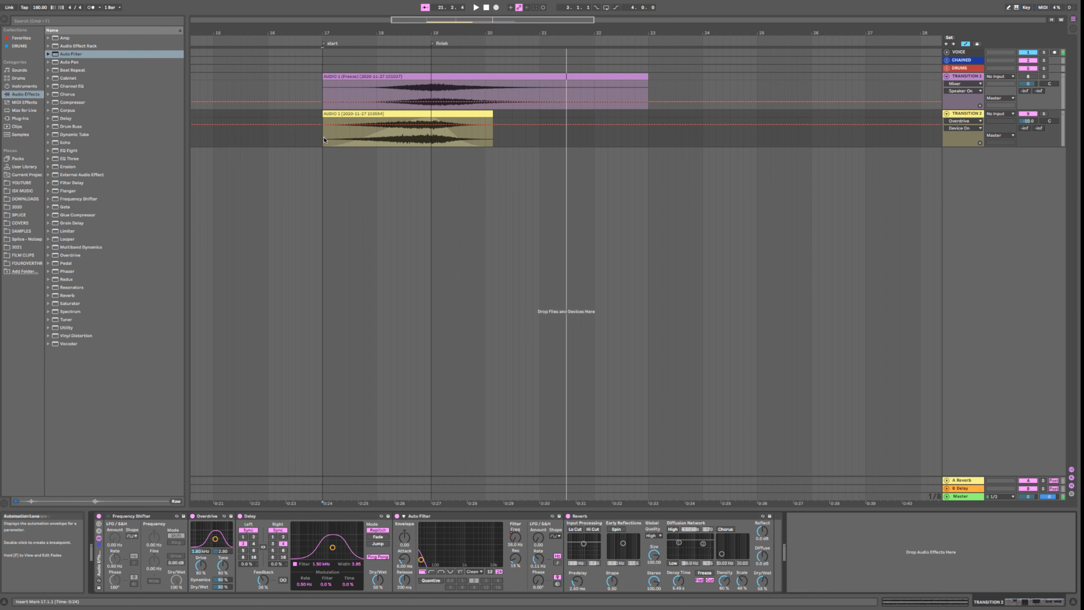
key("space")
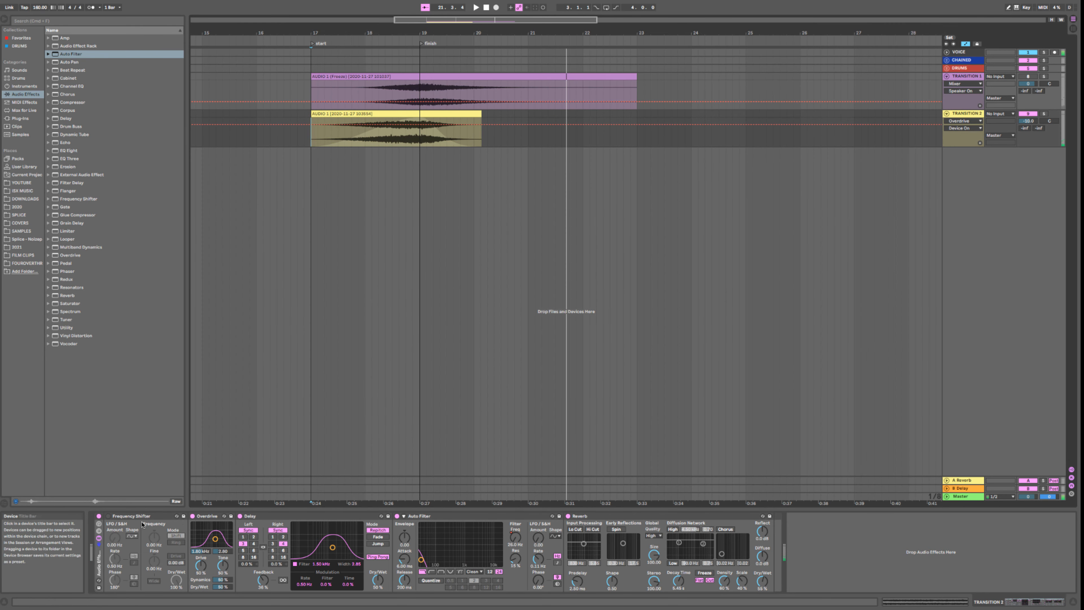
Step: Enable the Frequency Shifter and automate its Coarse frequency rising from about -1.49 kHz at the start marker to the finish marker; play it
left_click(109, 517)
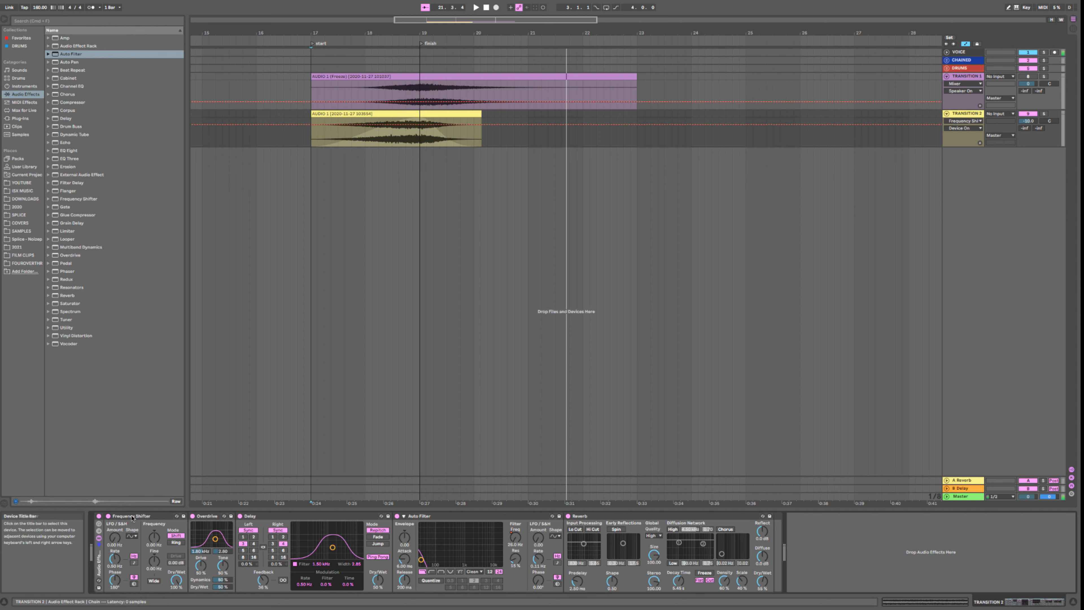
left_click(154, 539)
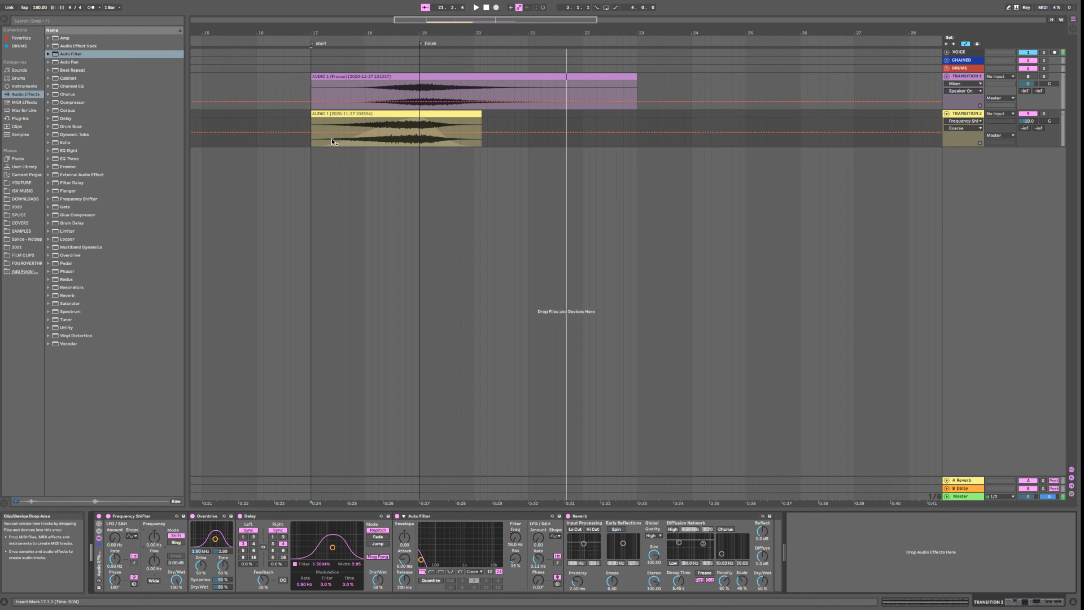
left_click_drag(420, 132, 311, 133)
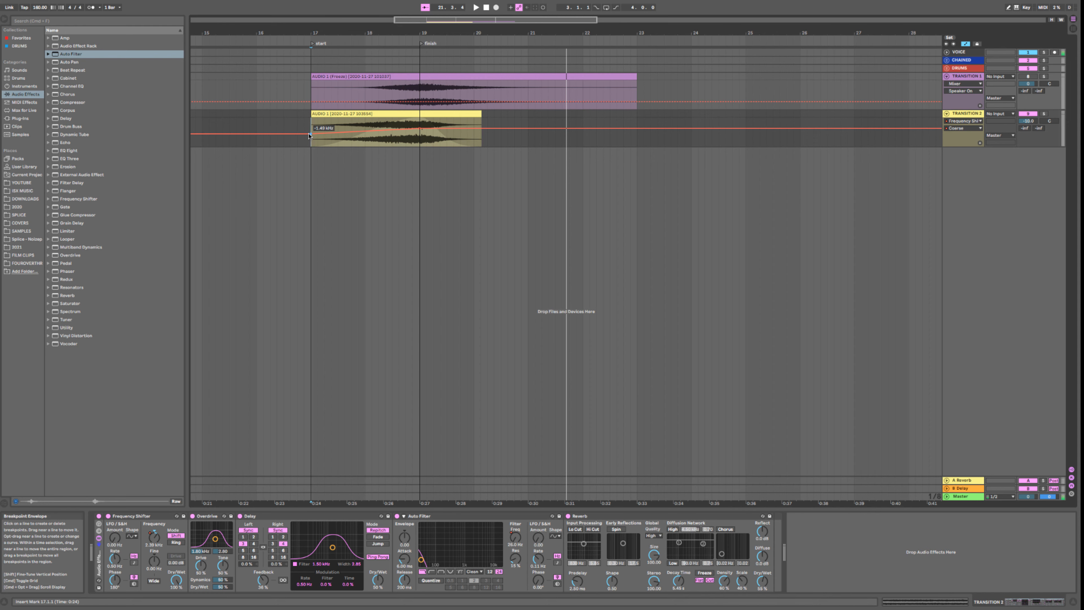
key("space")
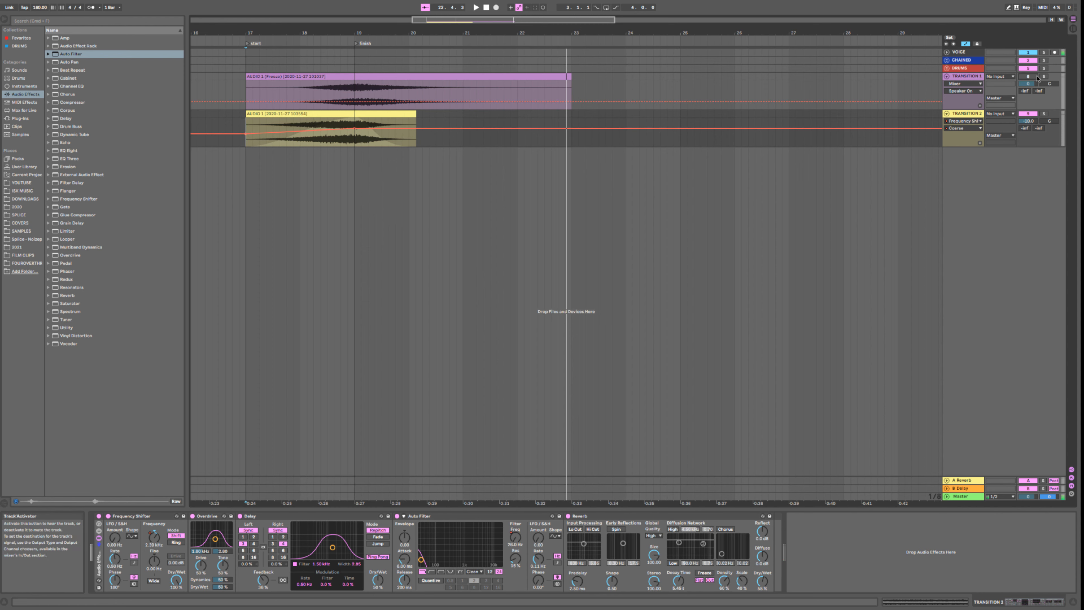
Step: Reactivate the TRANSITION 1 track and play its clip in solo, ending with playback stopped and solo off
left_click(1044, 77)
left_click(1044, 77)
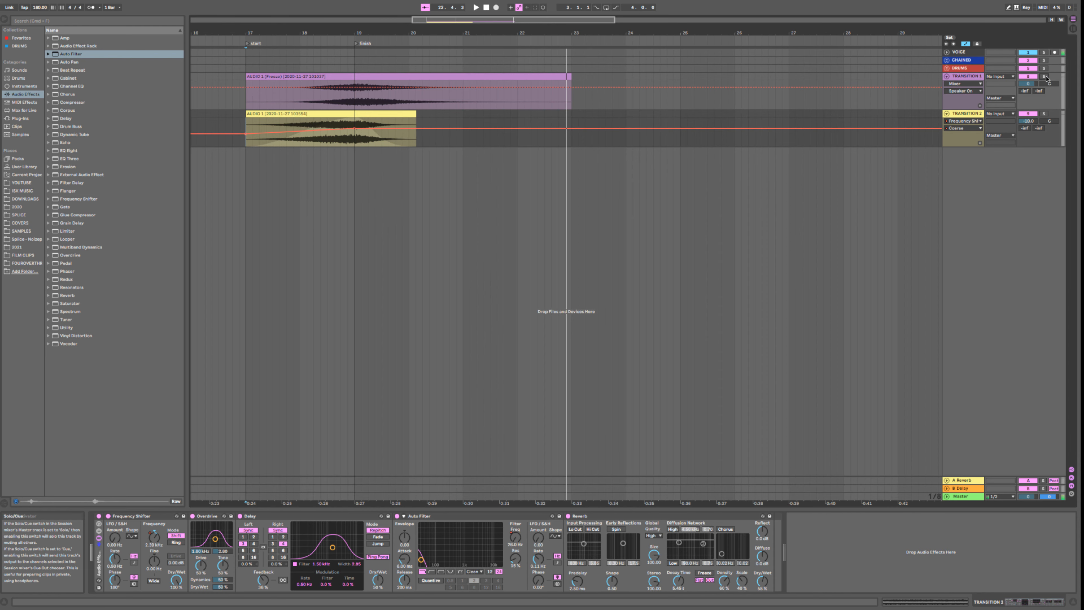
left_click(1046, 78)
left_click(429, 83)
key("space")
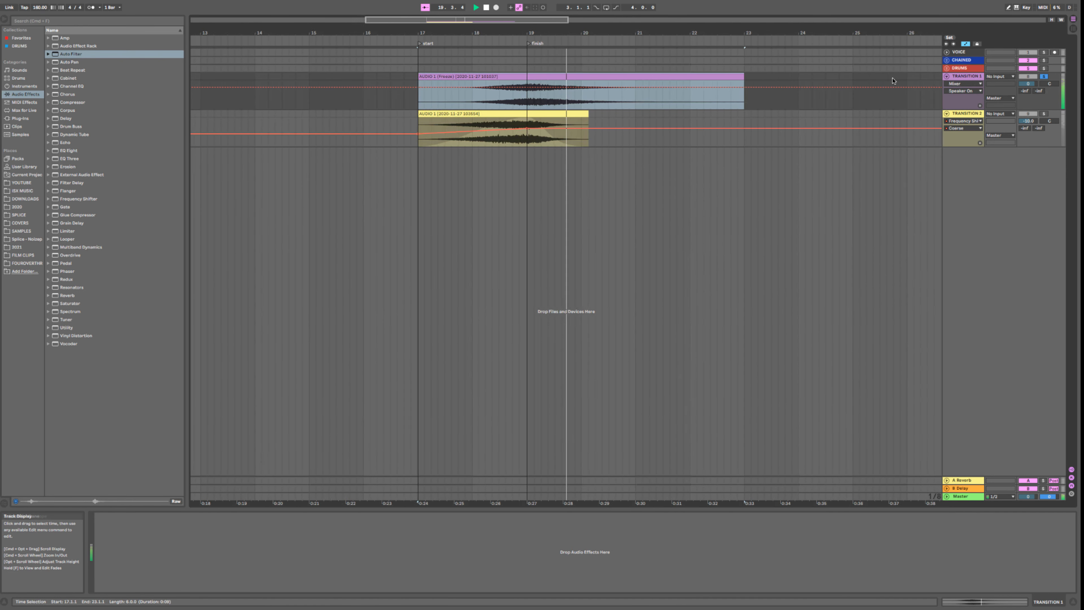
key("space")
left_click(1046, 76)
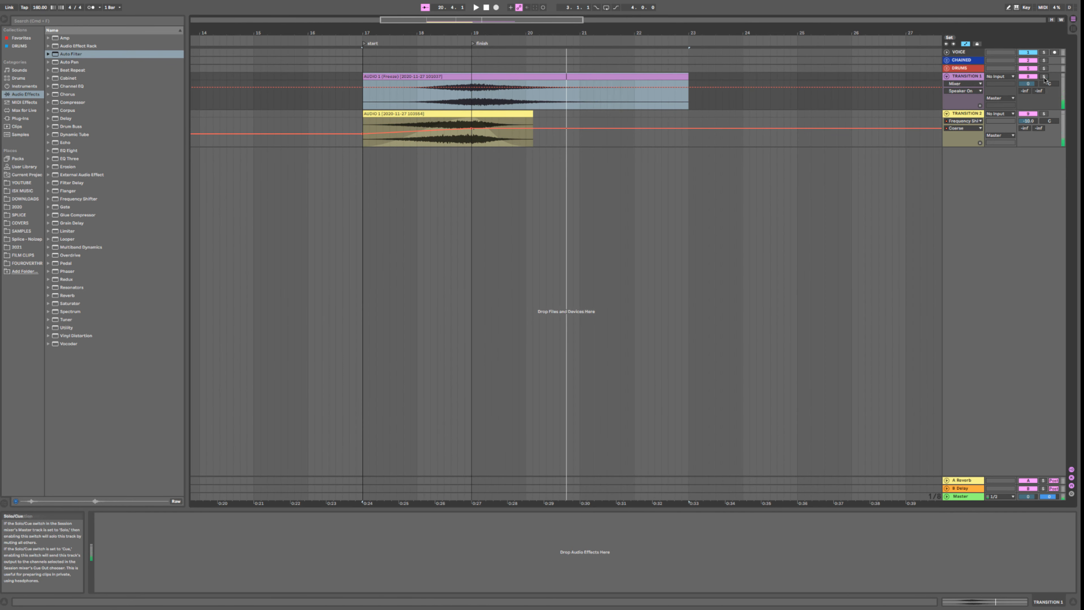
Step: Fine-tune the Overdrive's bandpass filter and Dry/Wet mix on the TRANSITION 2 track
left_click(934, 114)
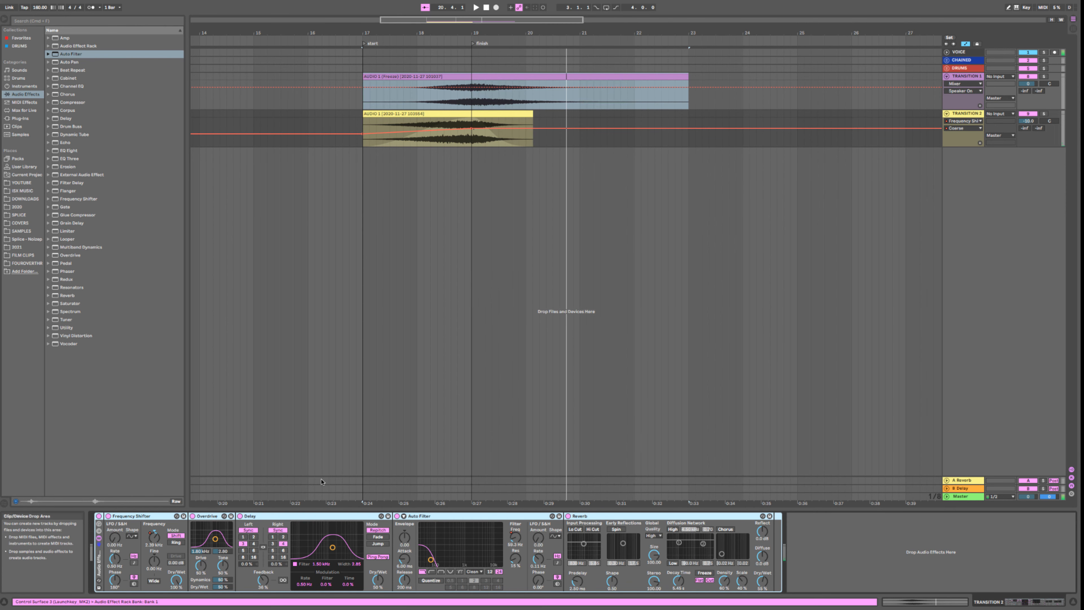
left_click_drag(215, 539, 215, 537)
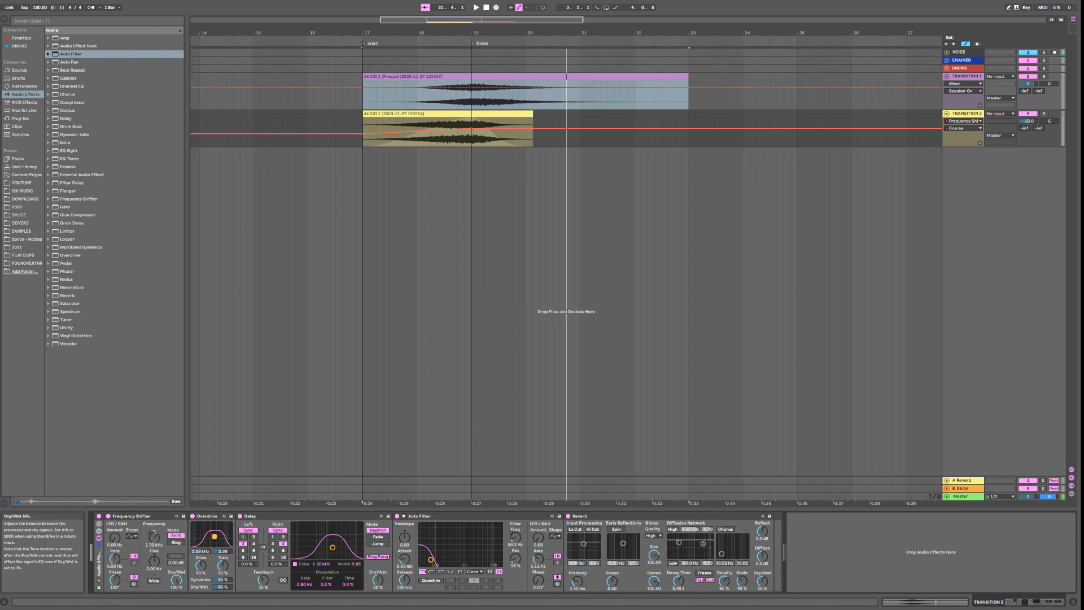
left_click_drag(222, 588, 222, 585)
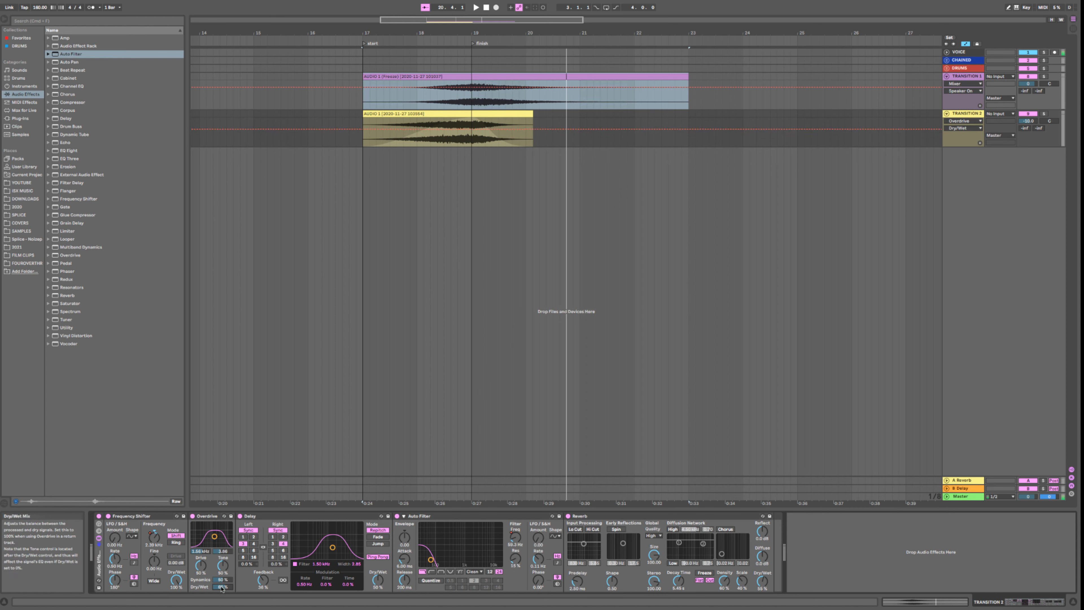
Step: Steepen the Frequency Shifter's Coarse automation with a lower start point and a higher finish point, and play TRANSITION 2 in solo
left_click(154, 537)
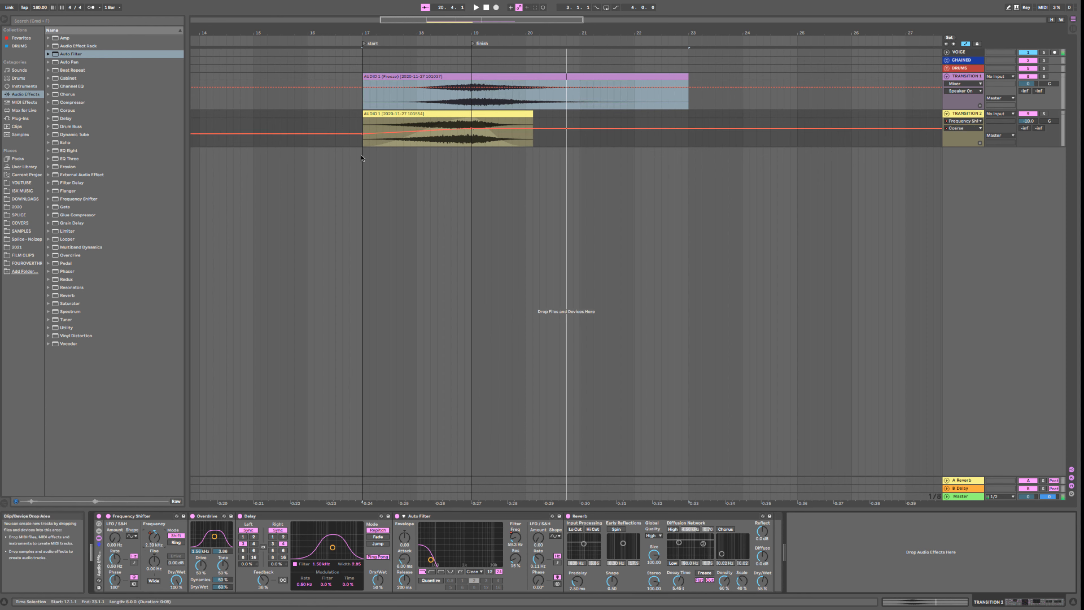
left_click_drag(472, 128, 471, 125)
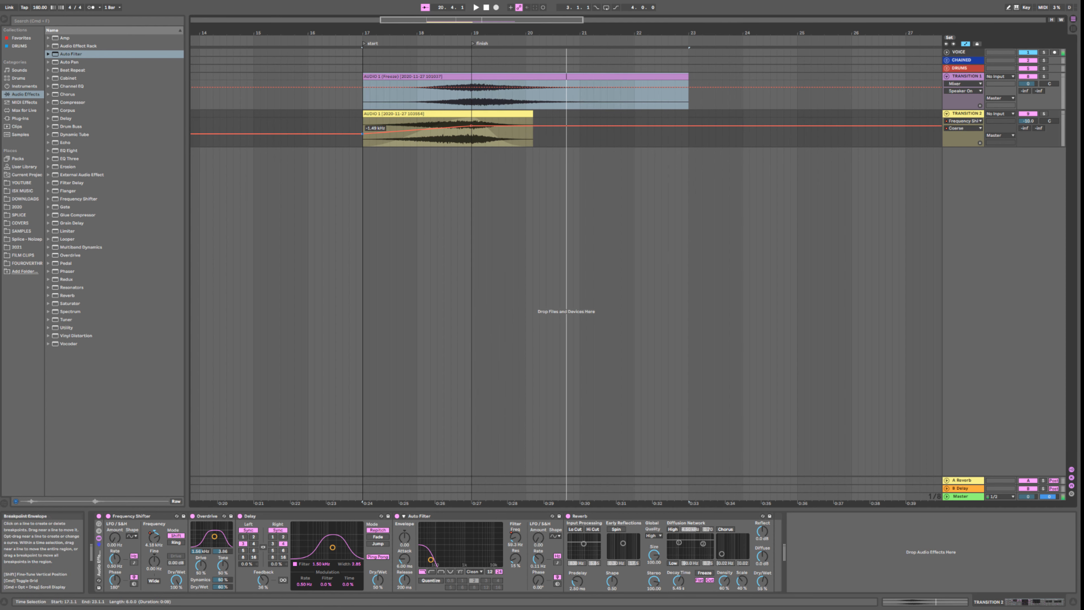
left_click_drag(362, 134, 362, 137)
left_click_drag(471, 125, 471, 126)
left_click(363, 129)
key("space")
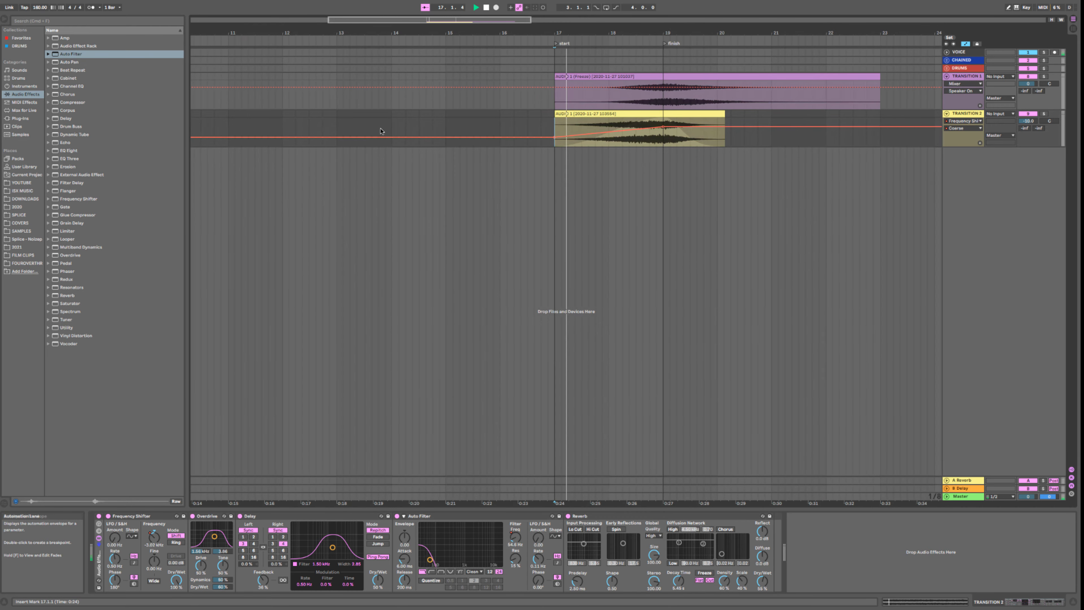
key("space")
key("space")
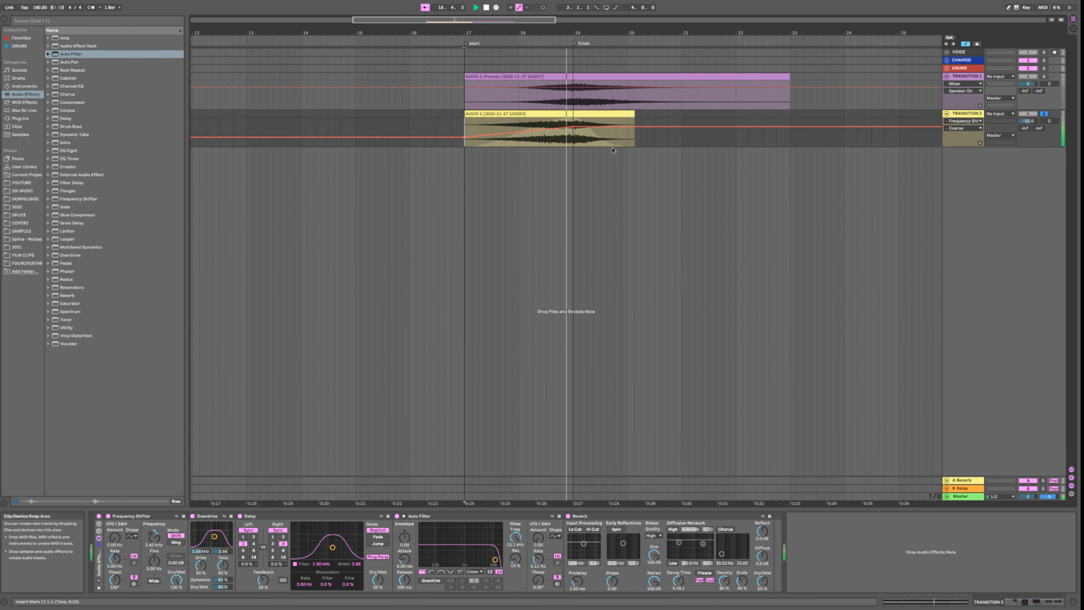
key("space")
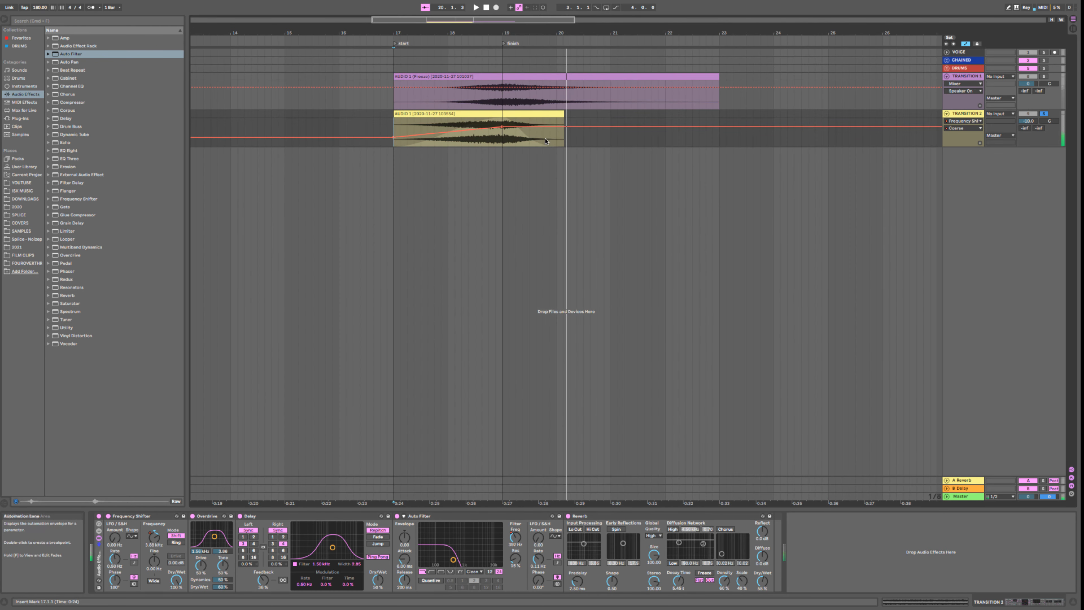
Step: Lower the Coarse automation's finish point slightly, replay the soloed transition, and turn its solo off
left_click_drag(503, 127, 502, 129)
key("space")
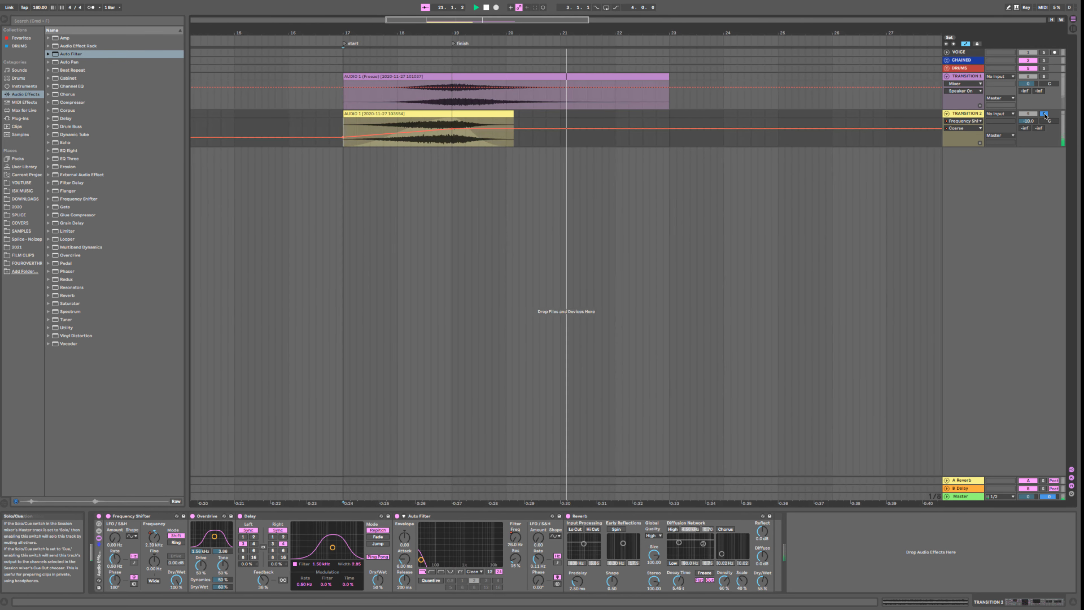
key("space")
left_click(1045, 114)
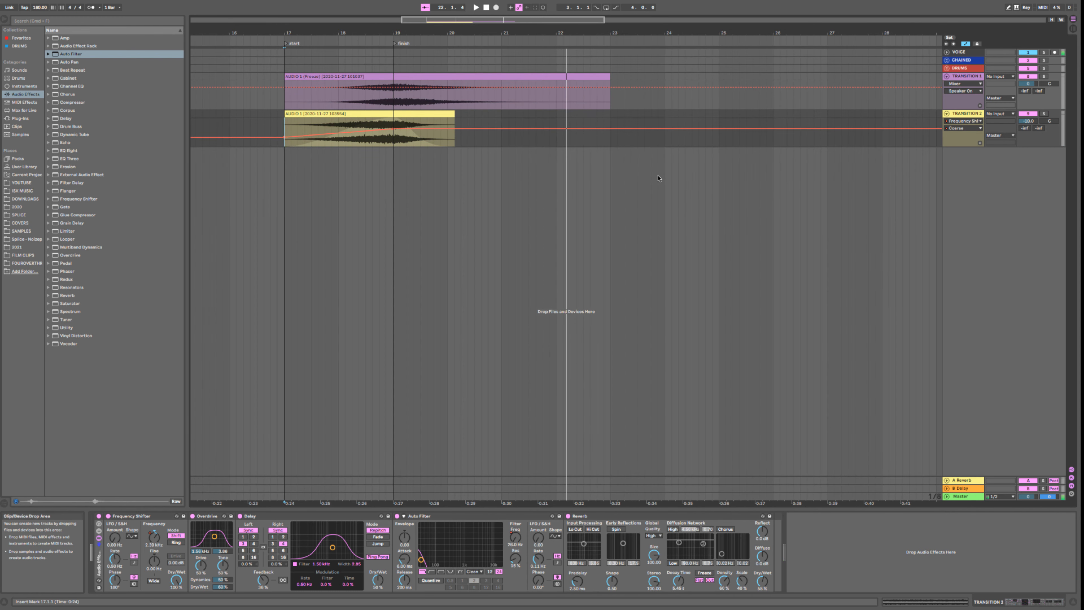
Step: Freeze and flatten the TRANSITION 2 track to render its effects into audio
right_click(958, 114)
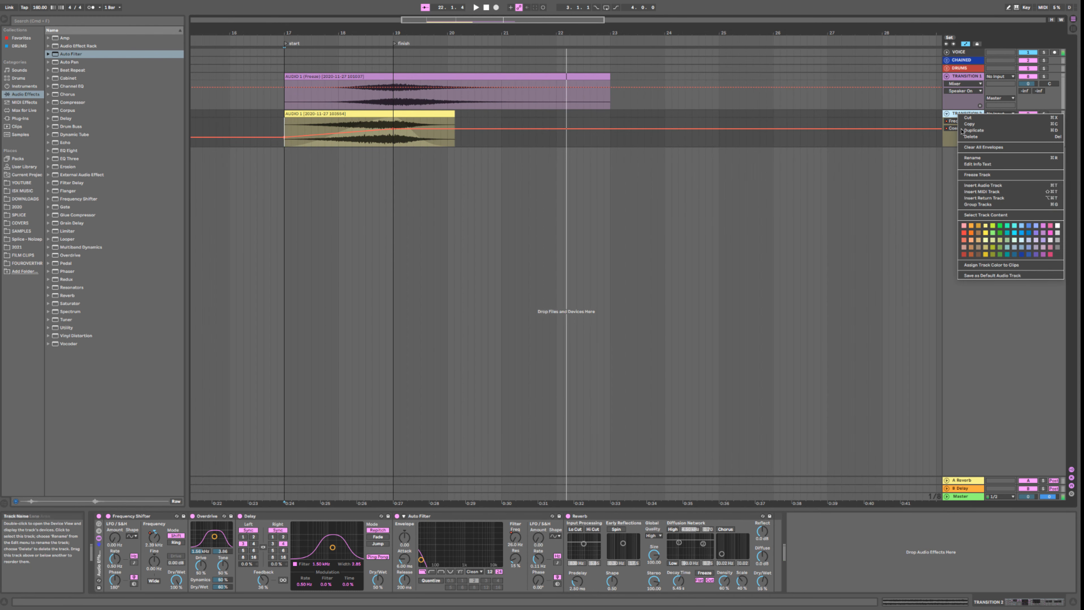
left_click(984, 175)
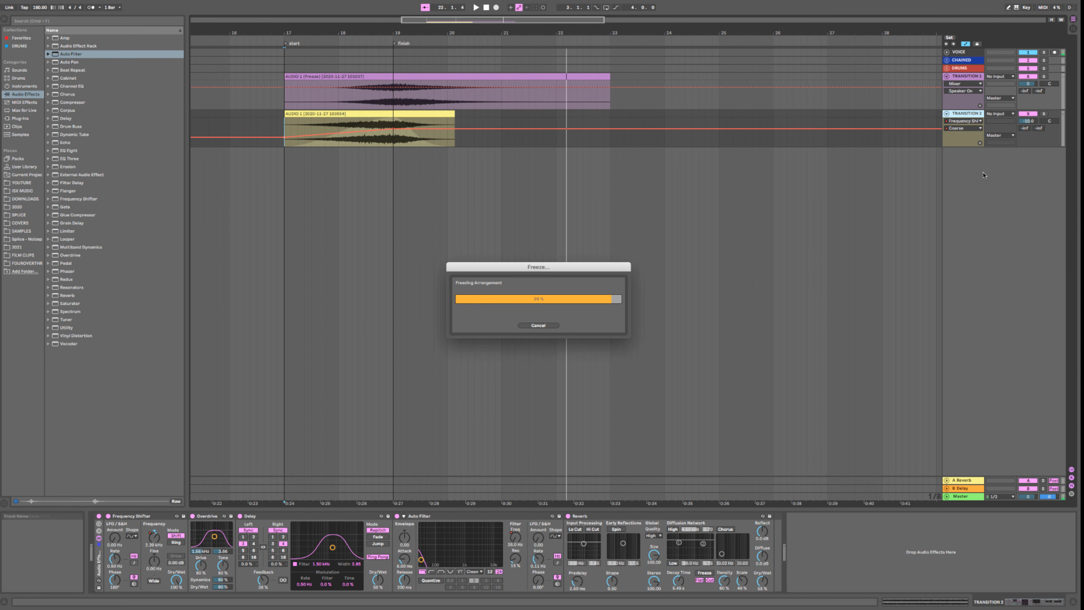
right_click(969, 115)
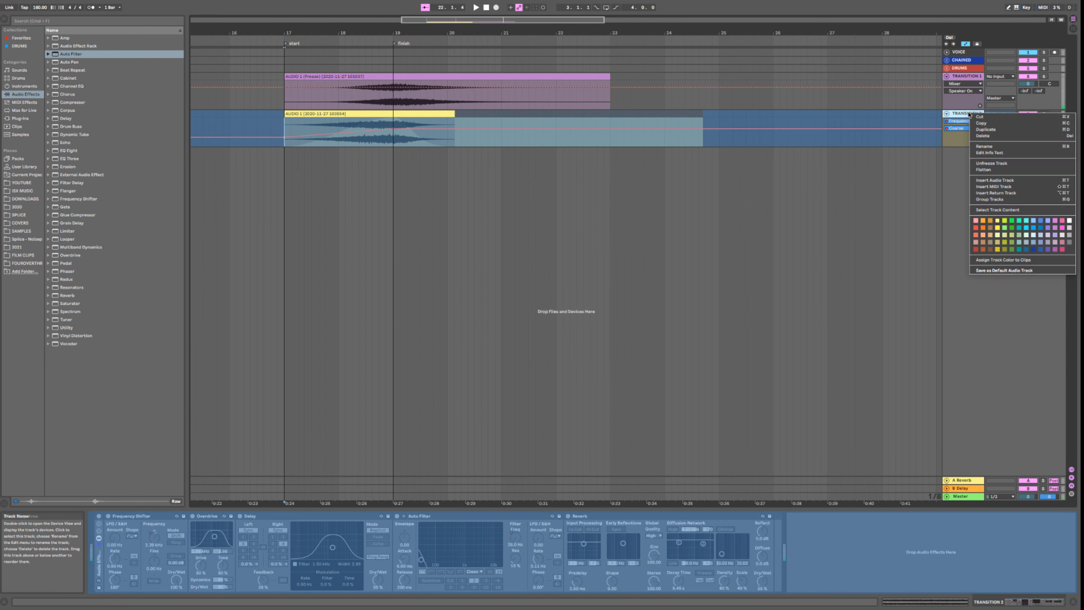
left_click(987, 170)
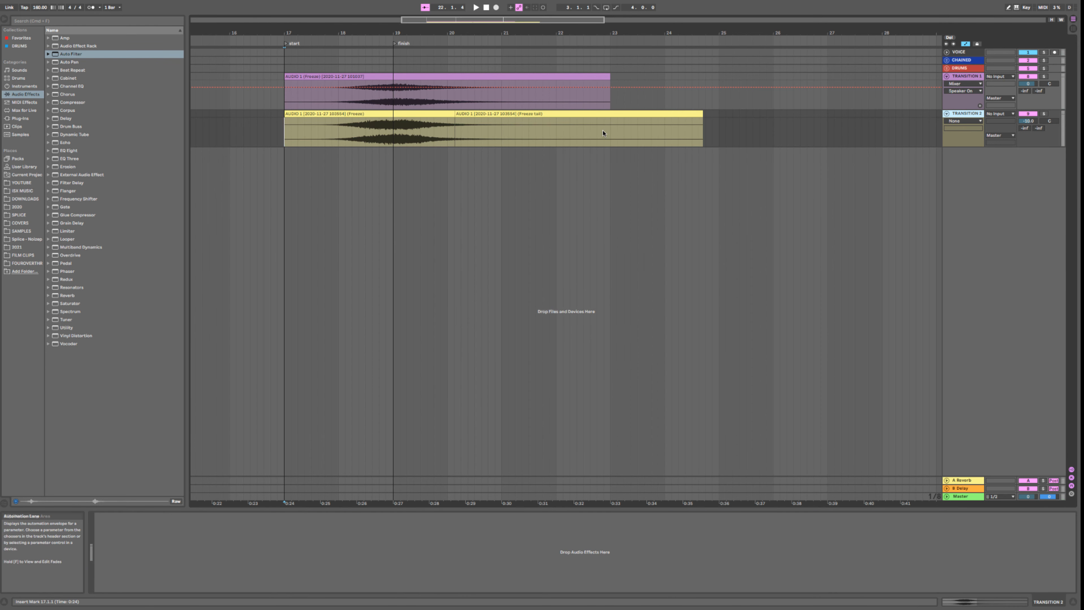
Step: Delete the TRANSITION 2 audio after bar 23 and consolidate the remaining freeze and tail clips into one clip
left_click_drag(712, 121, 609, 141)
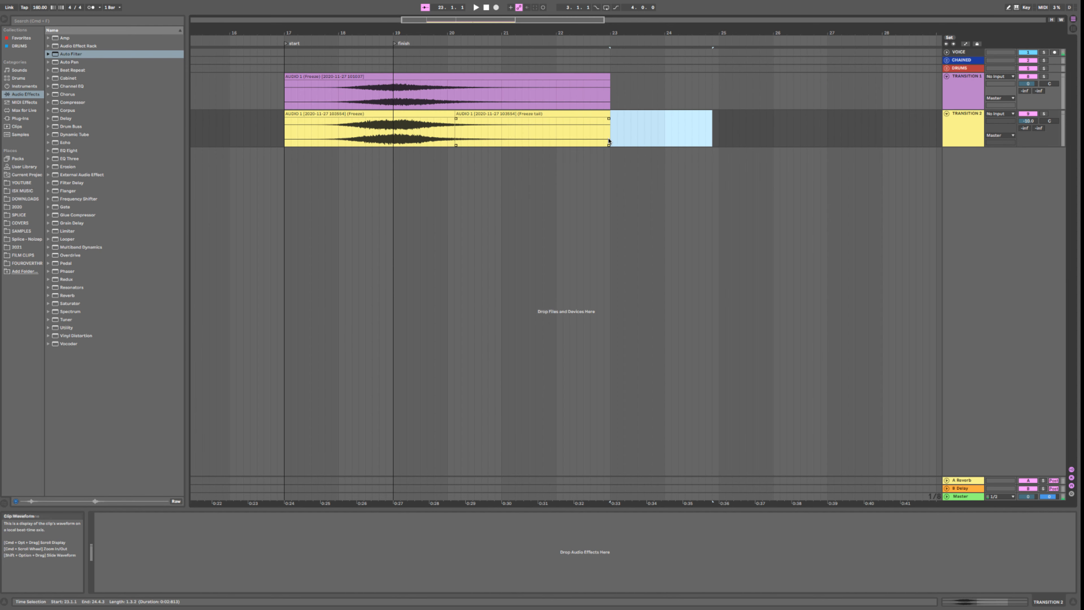
left_click(510, 129)
left_click(449, 114, "shift")
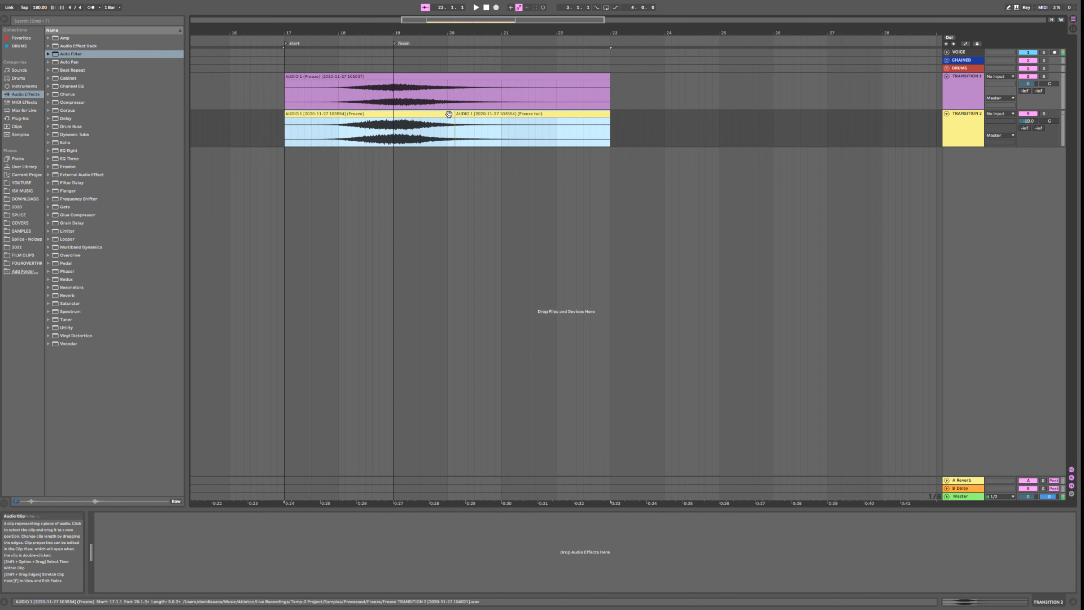
key("super+j")
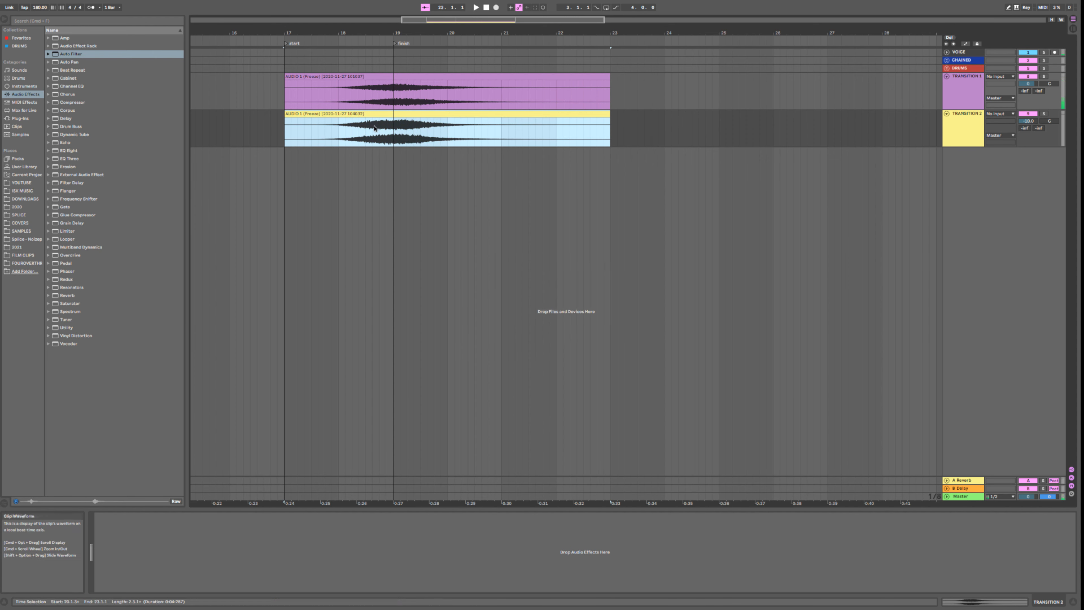
Step: Add the Multiband Dynamics OTT preset to the TRANSITION 2 track and lower its Amount
left_click(49, 247)
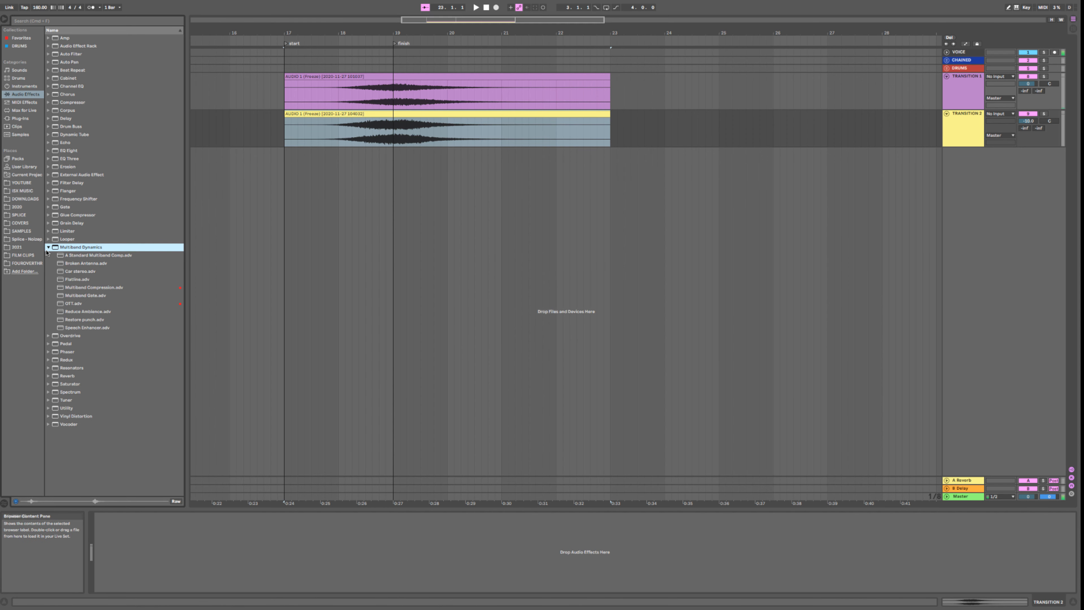
left_click_drag(68, 304, 359, 124)
mouse_move(287, 580)
left_mouse_down()
mouse_move(286, 598)
mouse_move(286, 582)
left_mouse_up()
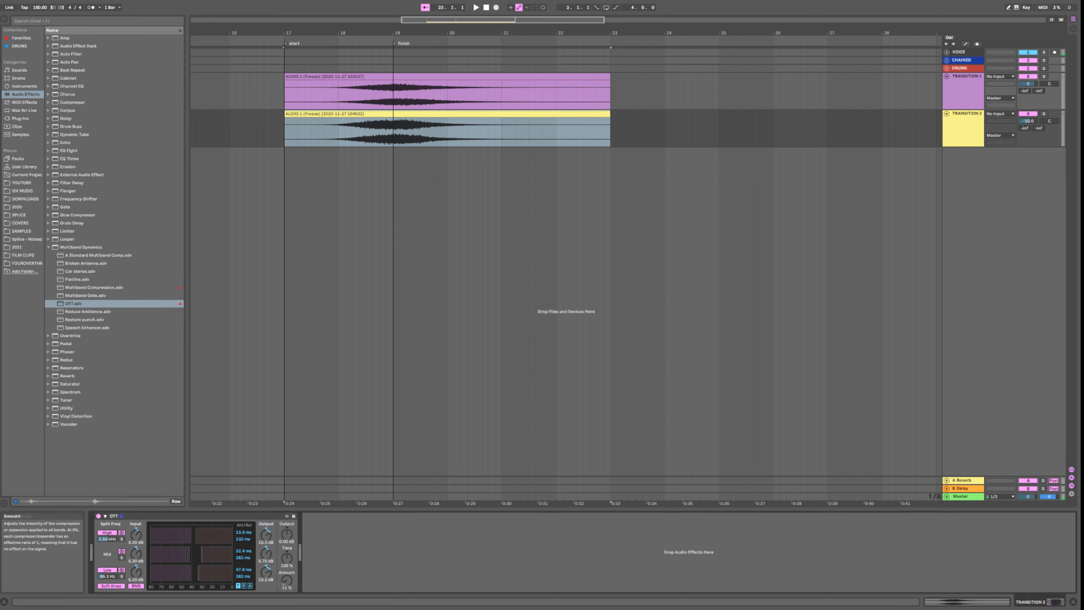
Step: Play TRANSITION 2 in solo to hear the OTT compression, ending with playback stopped and solo off
key("space")
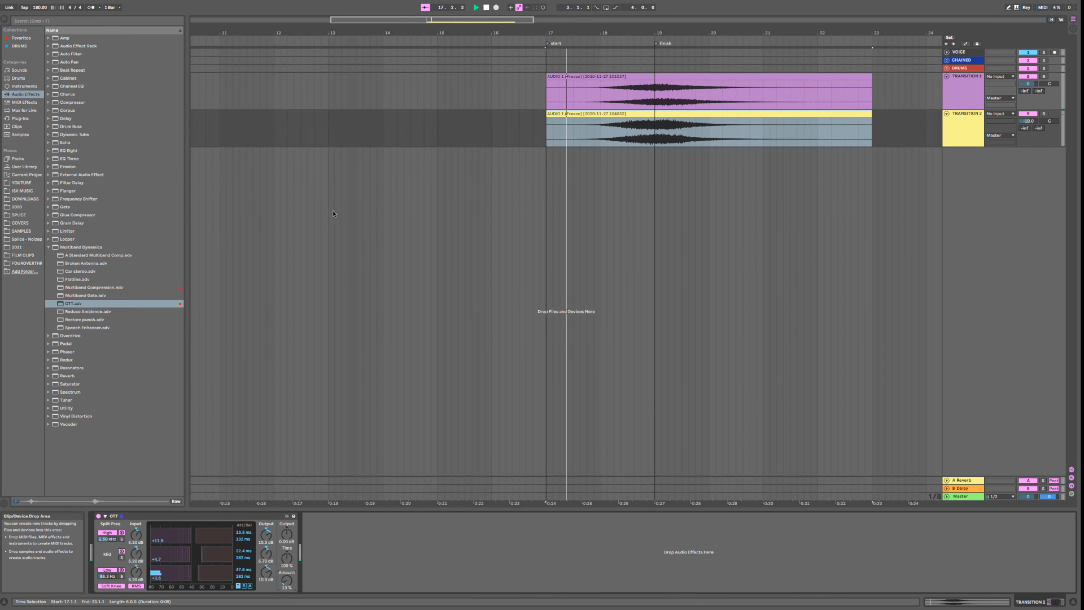
left_click(1044, 114)
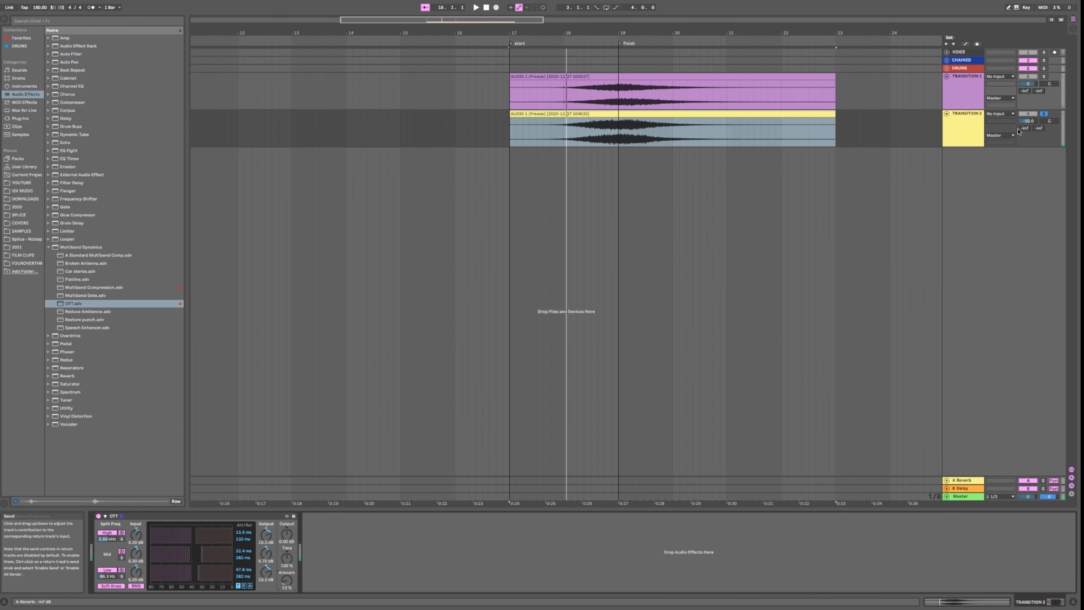
key("space")
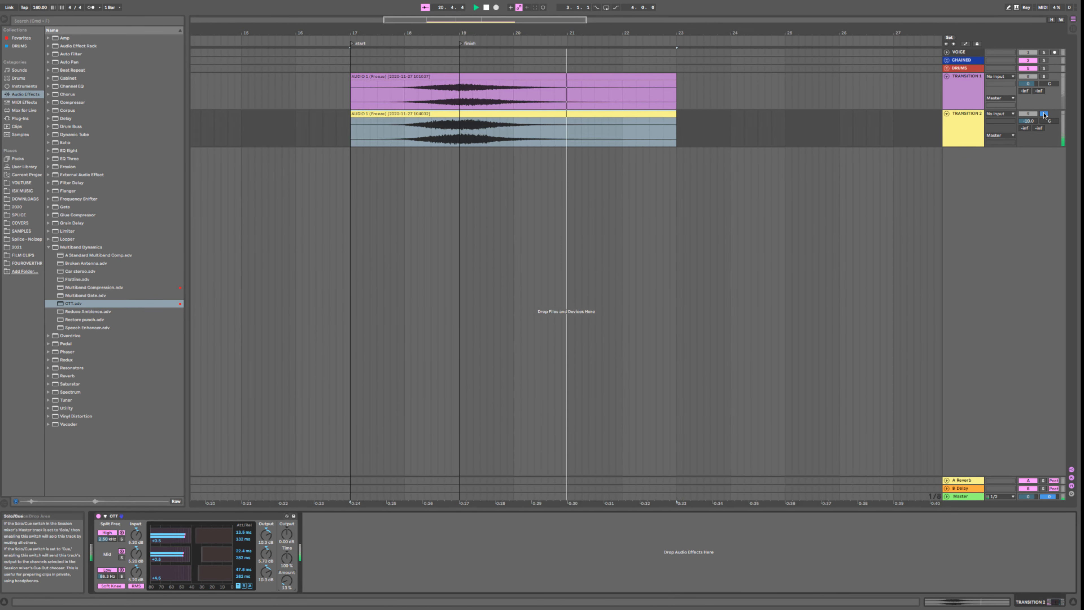
key("space")
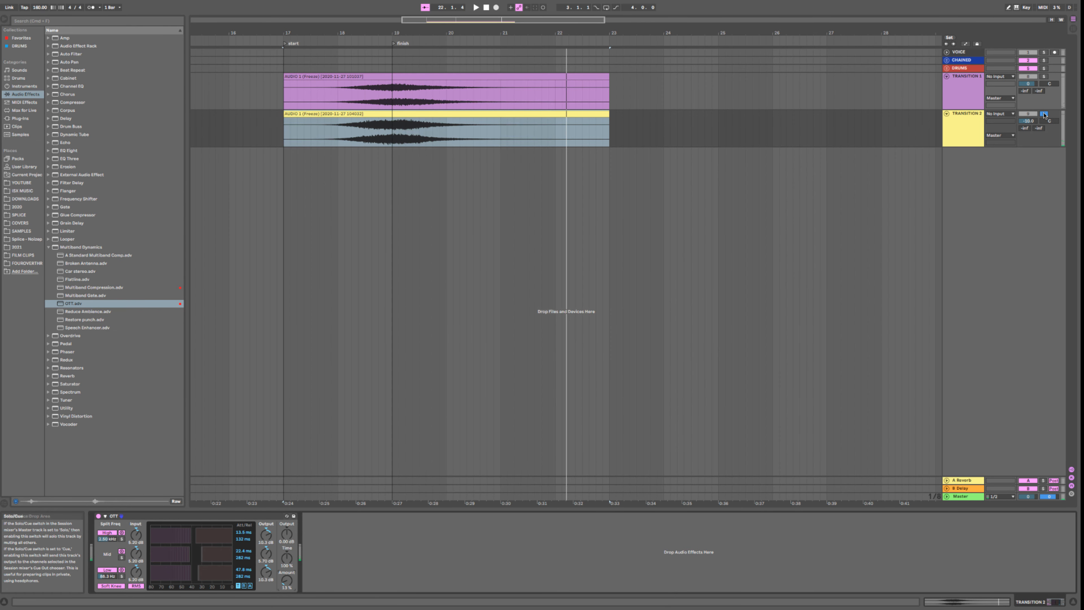
left_click(1044, 114)
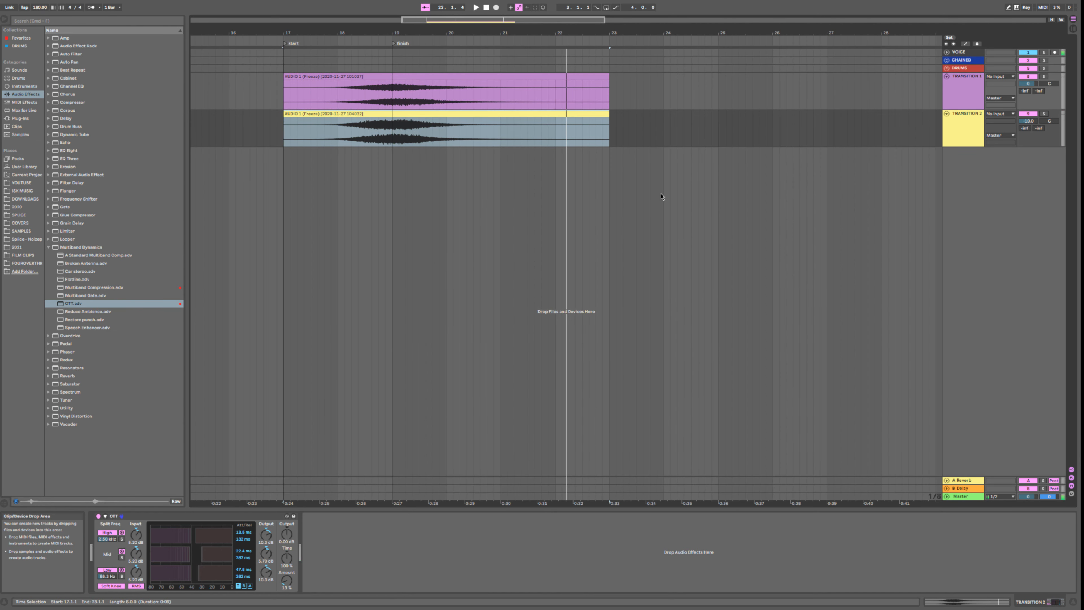